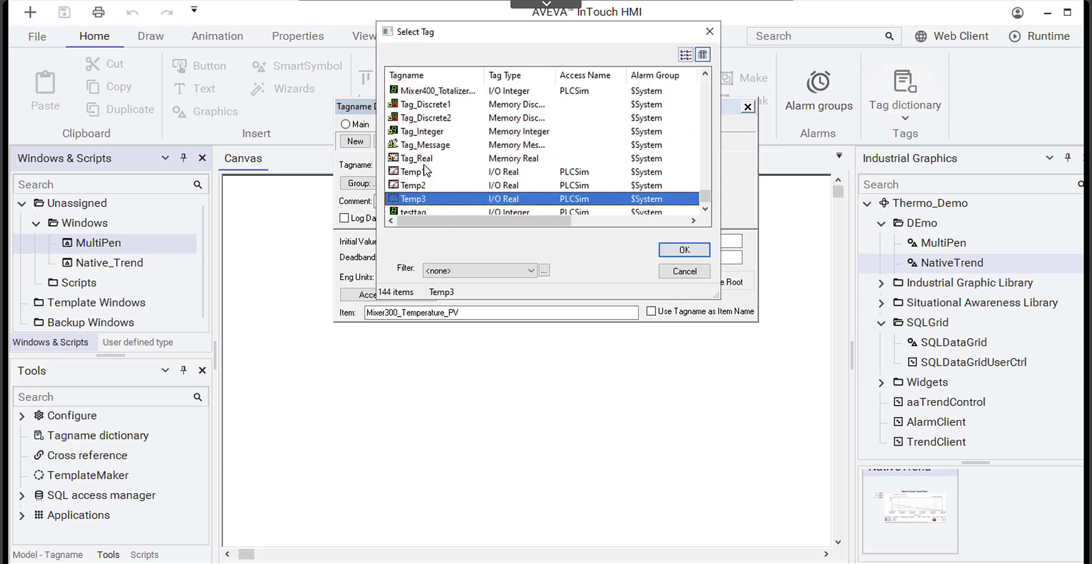
Look up the I/O Real tags Temp1, Temp2 and Temp3 and view the definition of Temp3 in the Tagname Dictionary
click(420, 173)
click(421, 186)
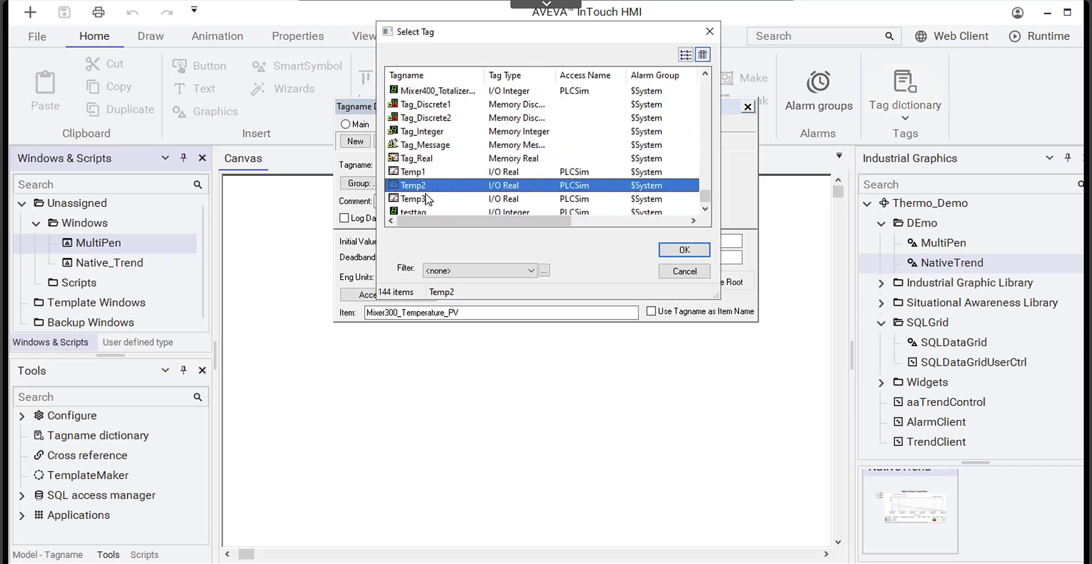
click(429, 197)
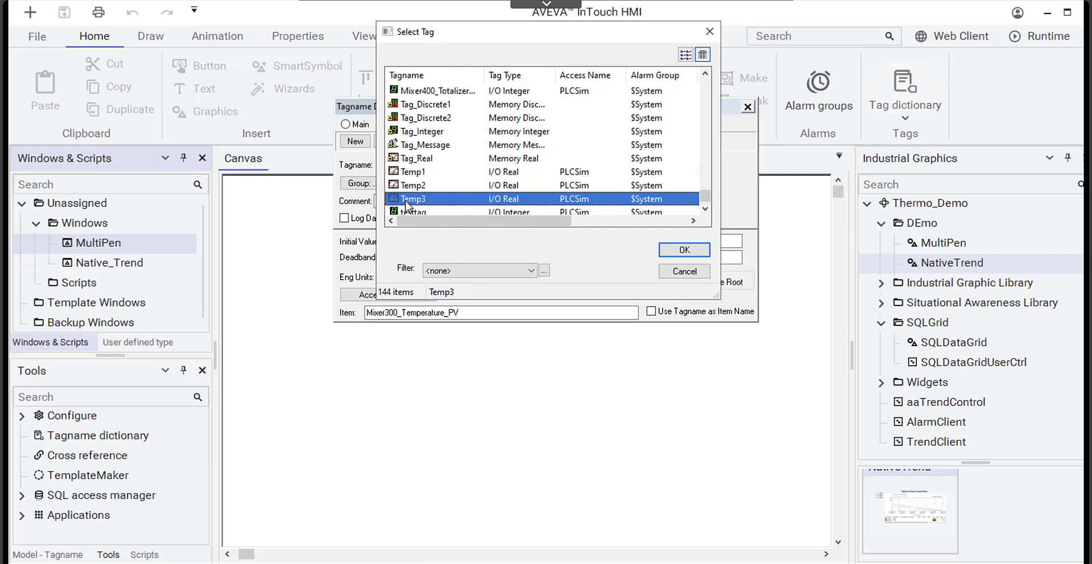
click(679, 251)
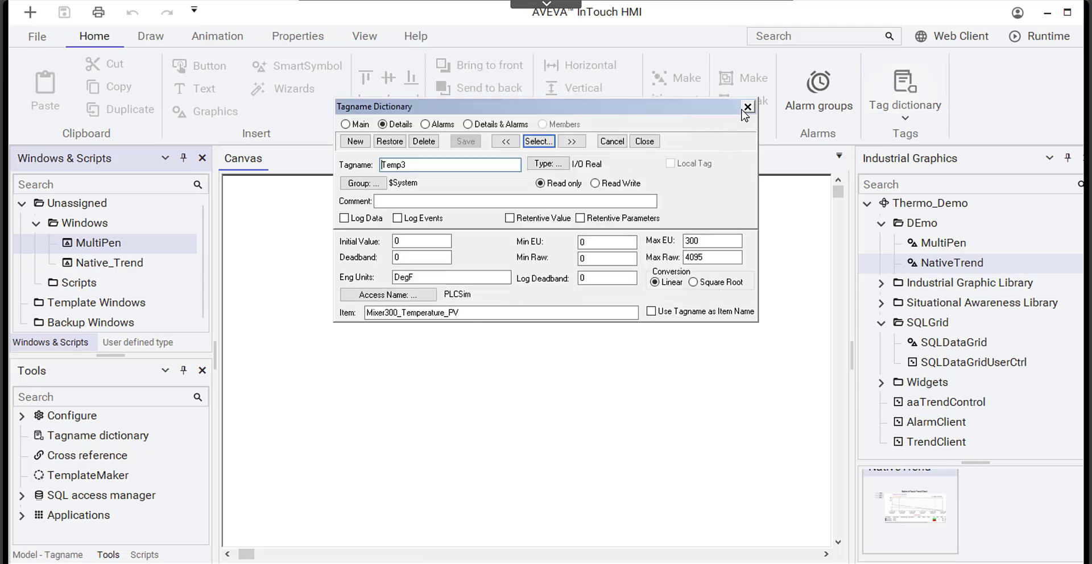
click(747, 108)
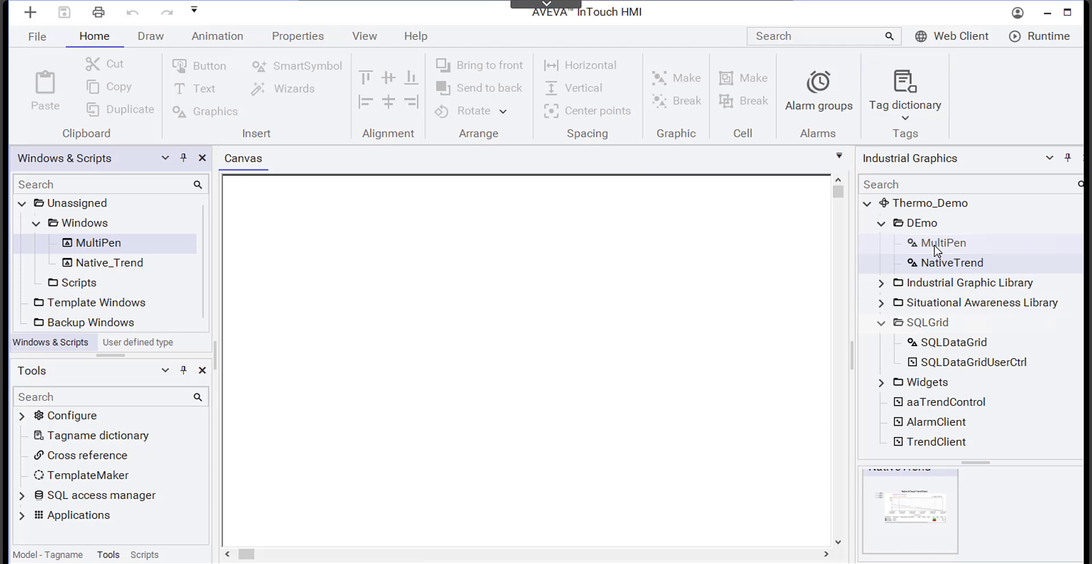
Review the application's Historical logging and Historian logging configuration settings
mouse_move(936, 246)
click(38, 37)
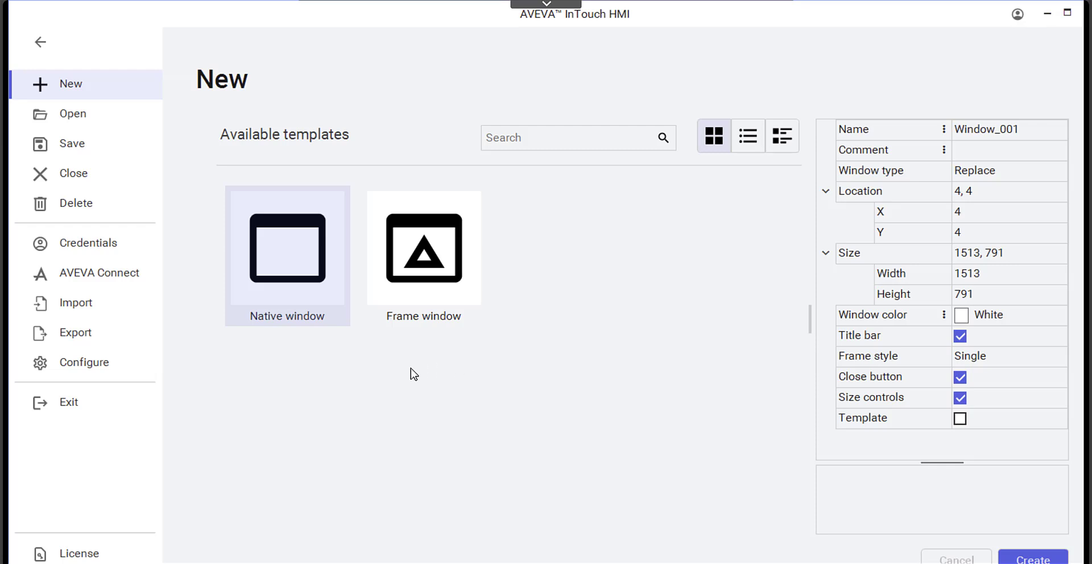
click(78, 374)
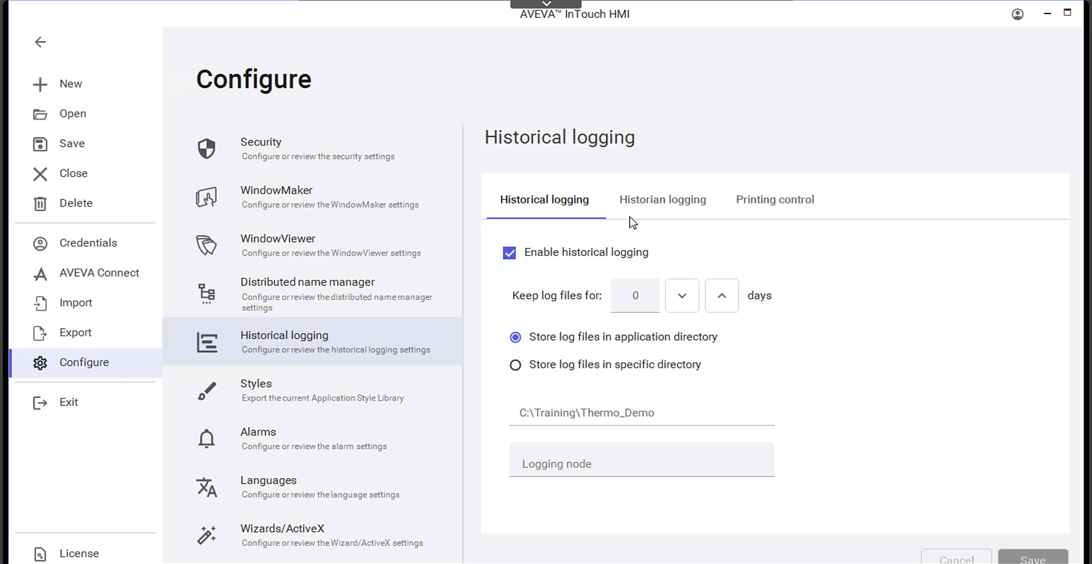
click(665, 193)
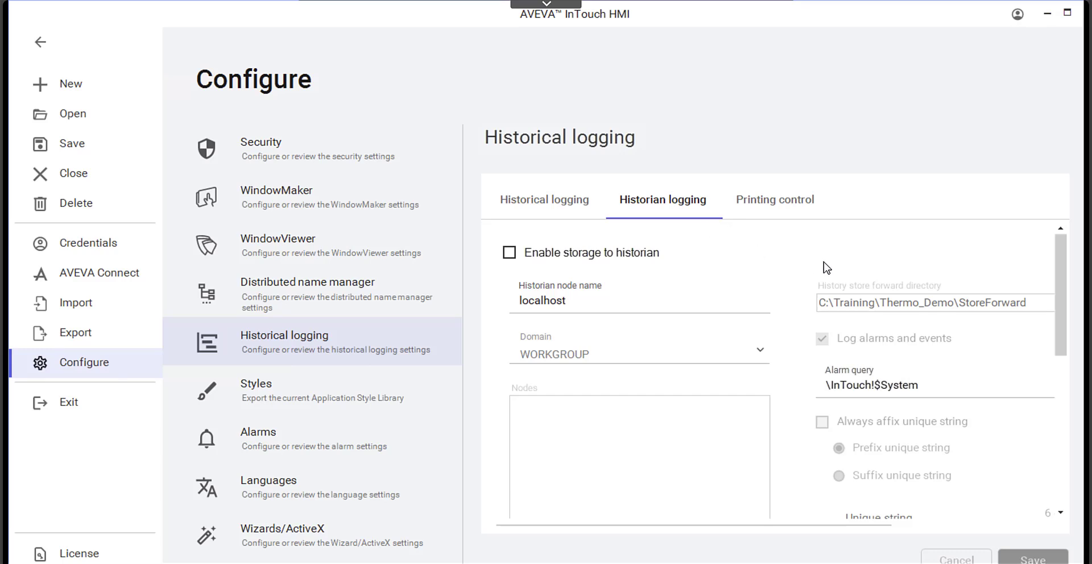
scroll(753, 410, down, 5)
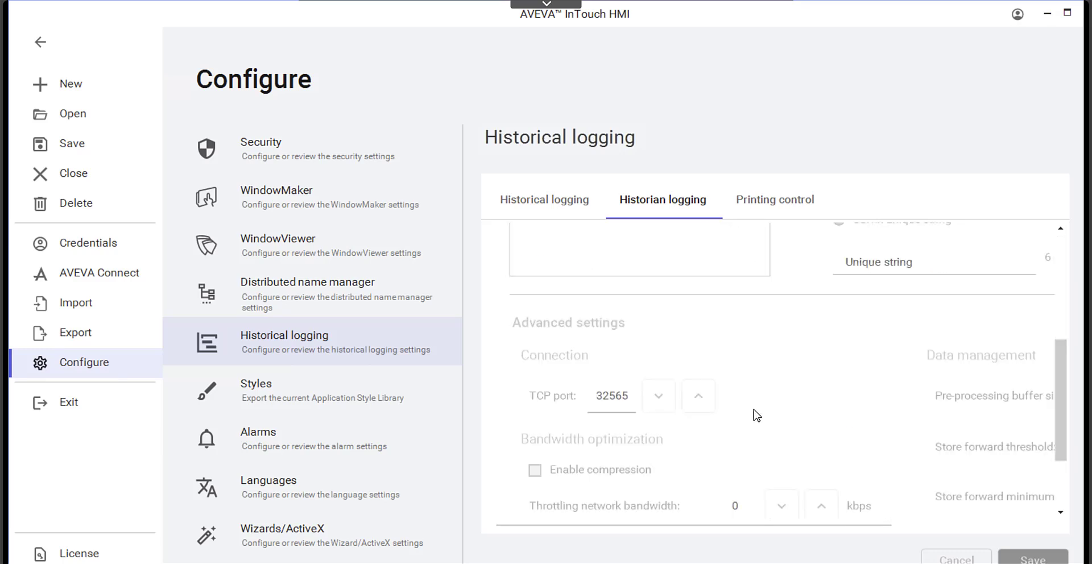
scroll(753, 409, up, 5)
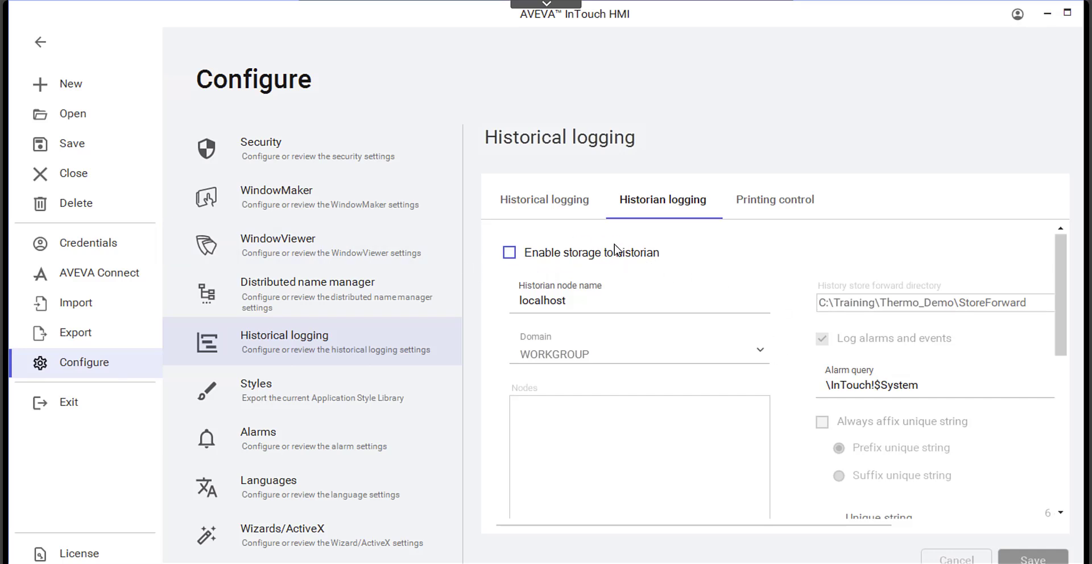
scroll(726, 418, down, 10)
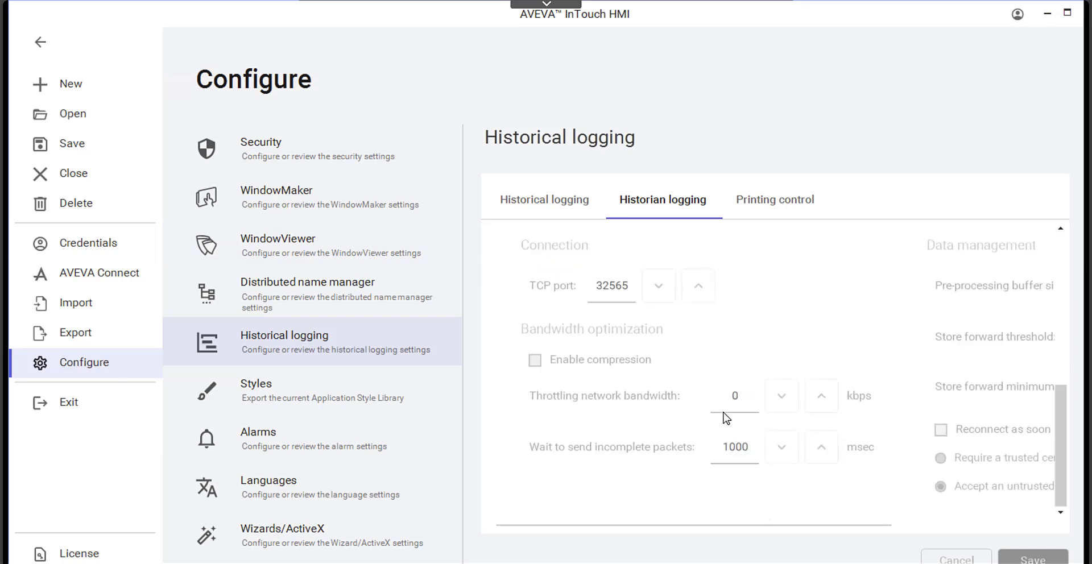
scroll(726, 418, up, 10)
click(549, 203)
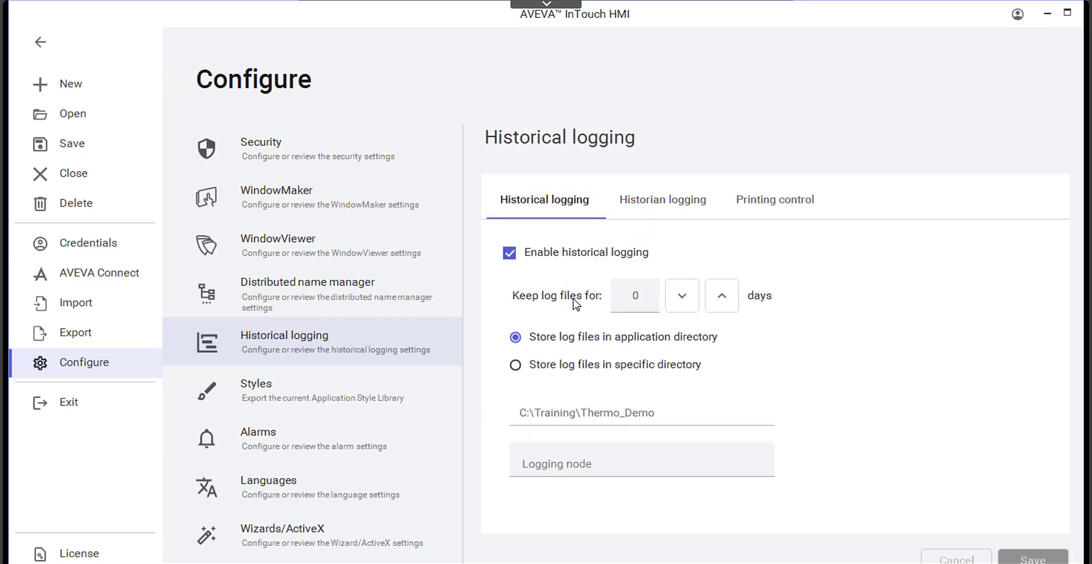
click(38, 45)
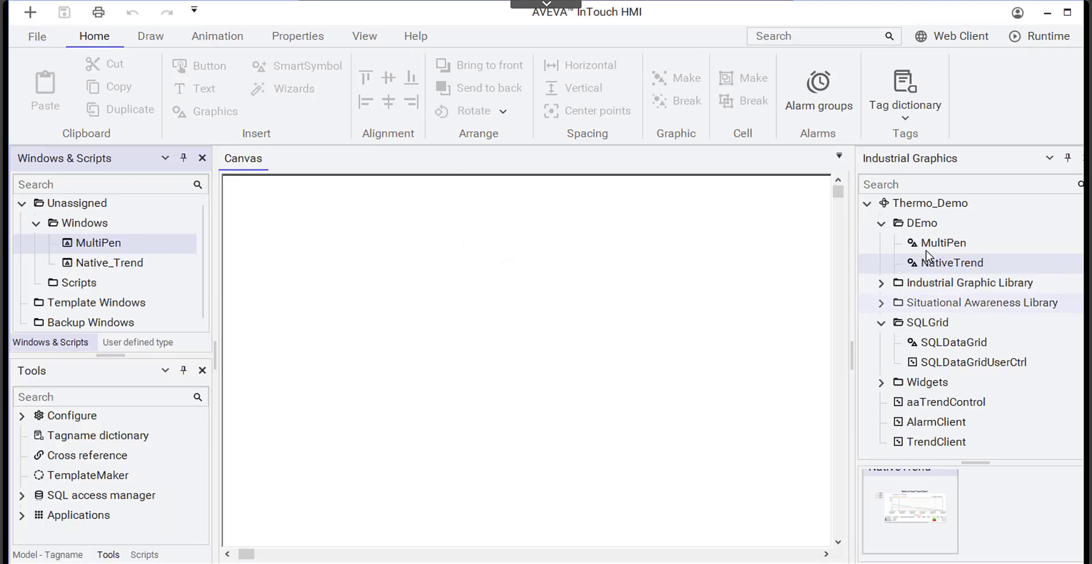
Open the NativeTrend graphic for editing and bring up the animation settings of its trend client element
click(968, 265)
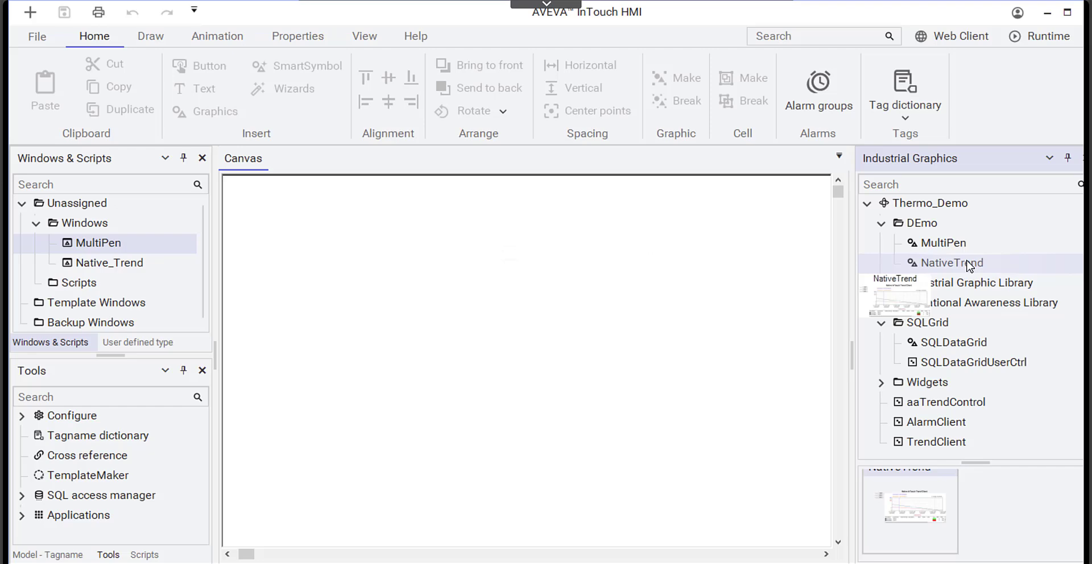
double_click(968, 265)
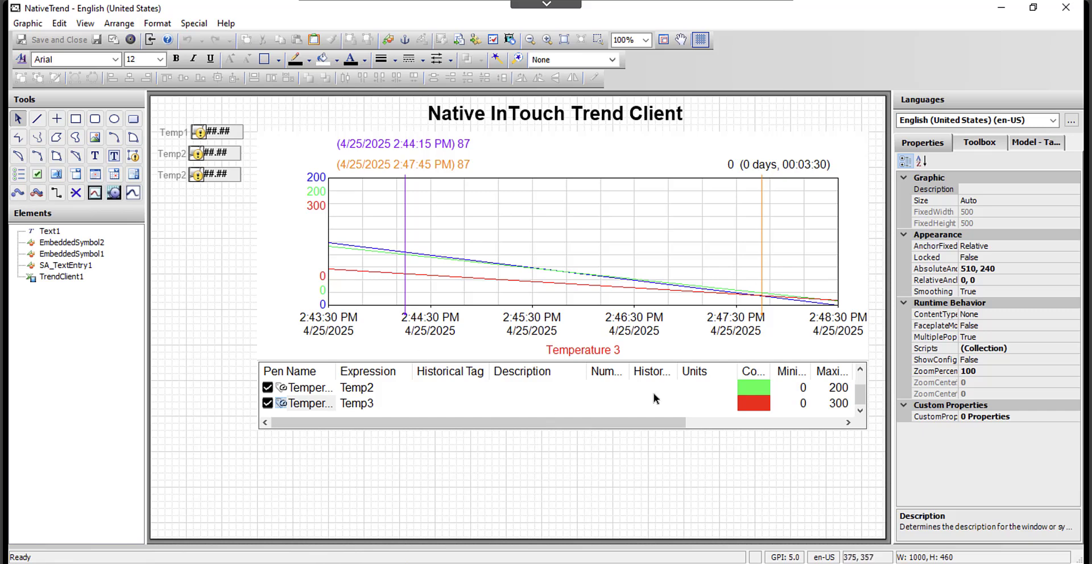
click(95, 195)
right_click(581, 163)
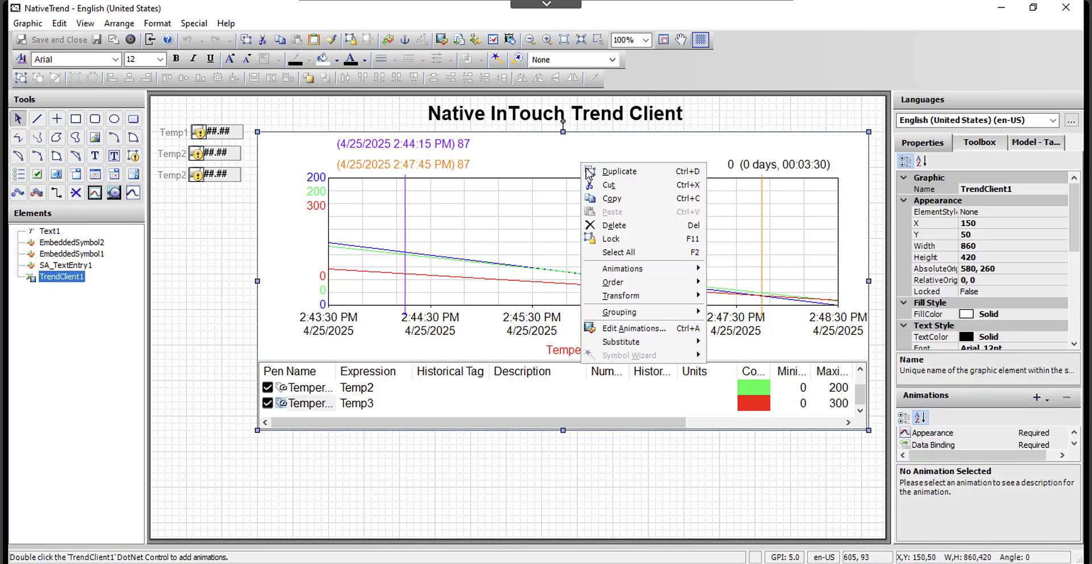
click(618, 332)
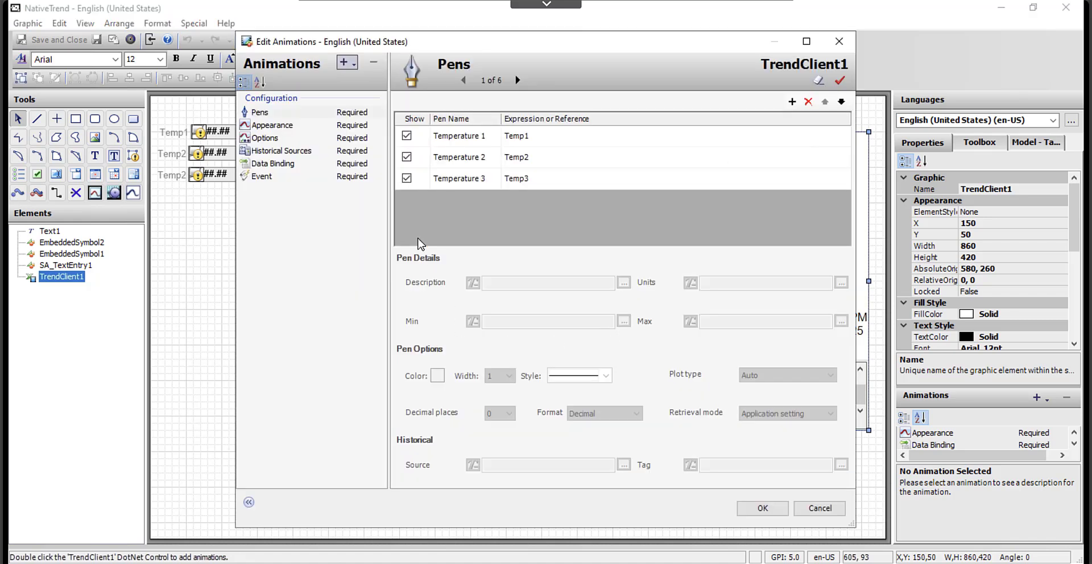
Examine the expressions, ranges and pen options of the Temperature 1, Temperature 2 and Temperature 3 pens
click(293, 113)
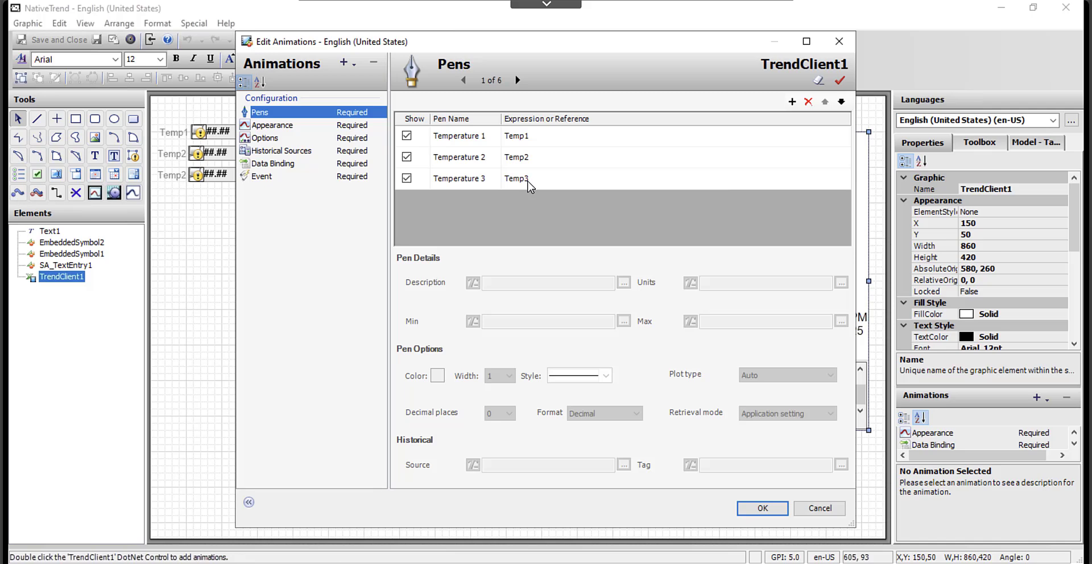
click(561, 142)
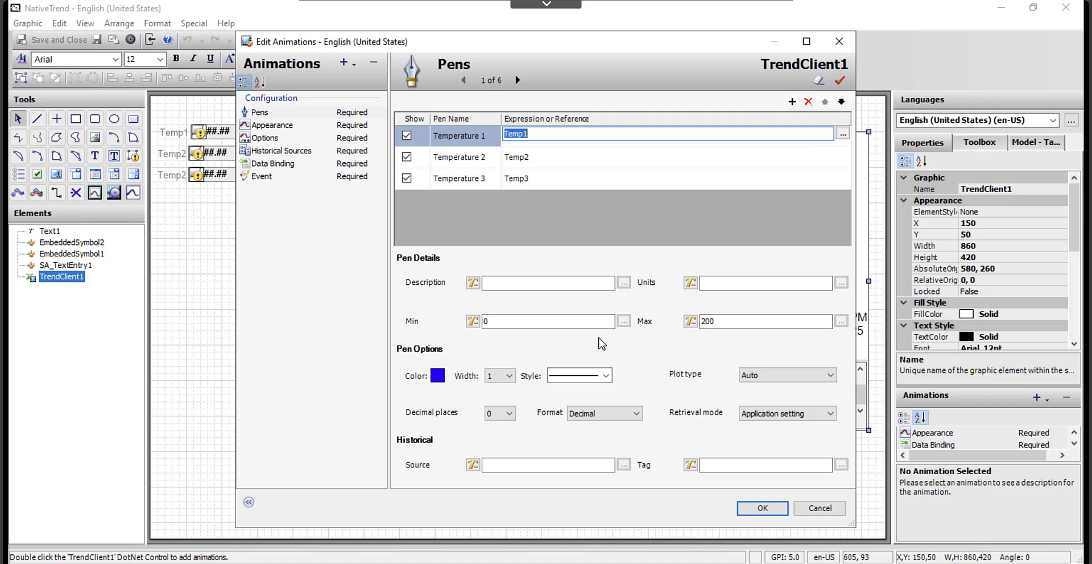
click(625, 322)
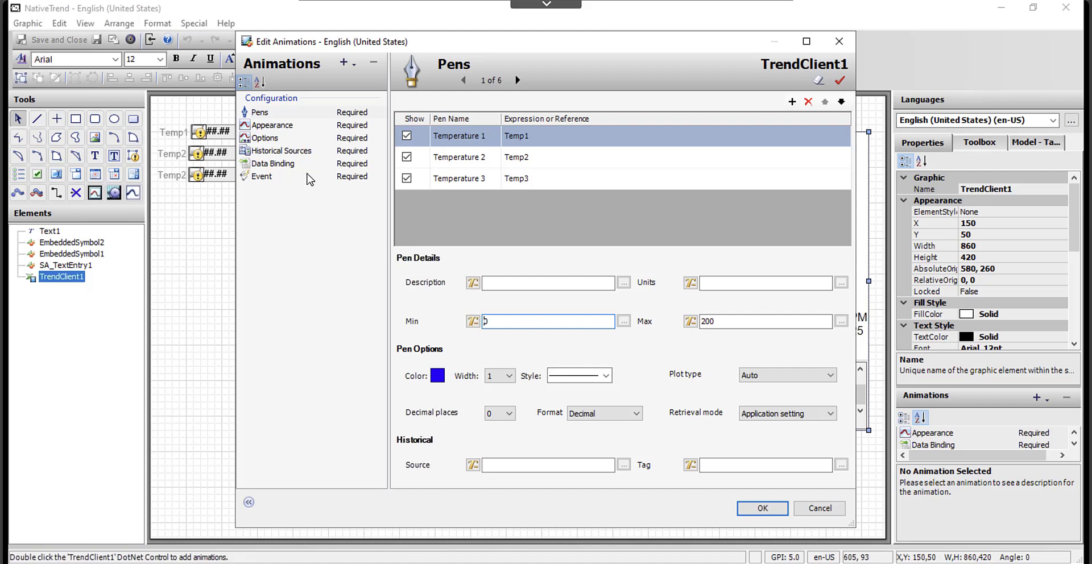
double_click(472, 162)
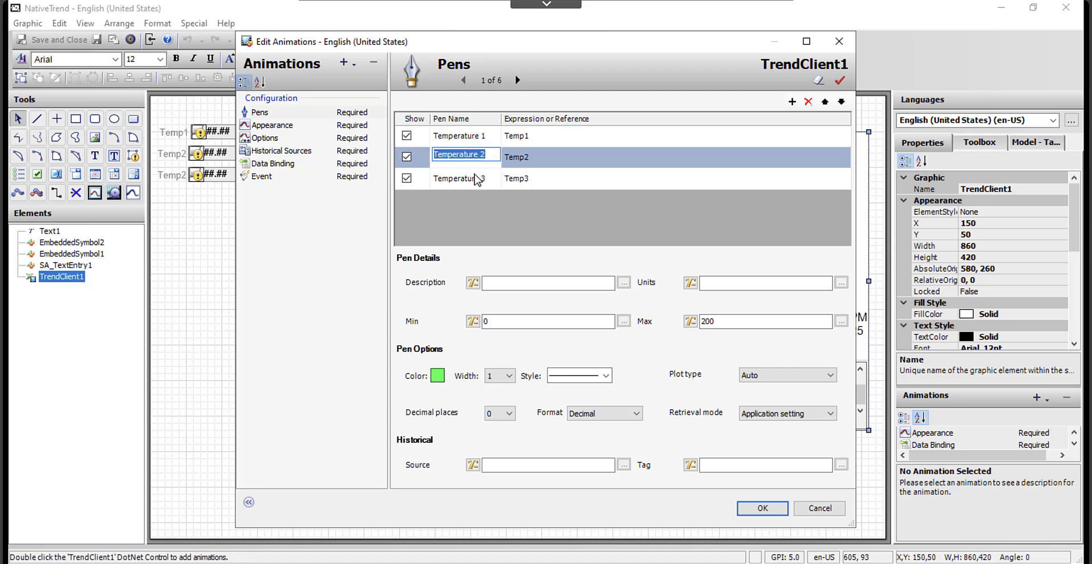
double_click(476, 181)
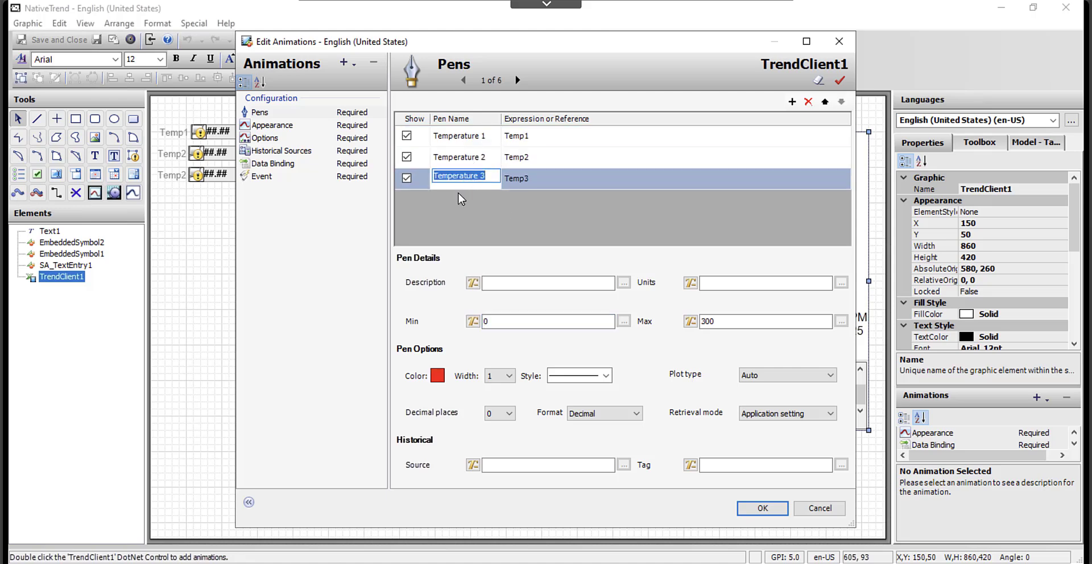
Review the trend client's Appearance and Options settings, including the available retrieval modes
click(288, 127)
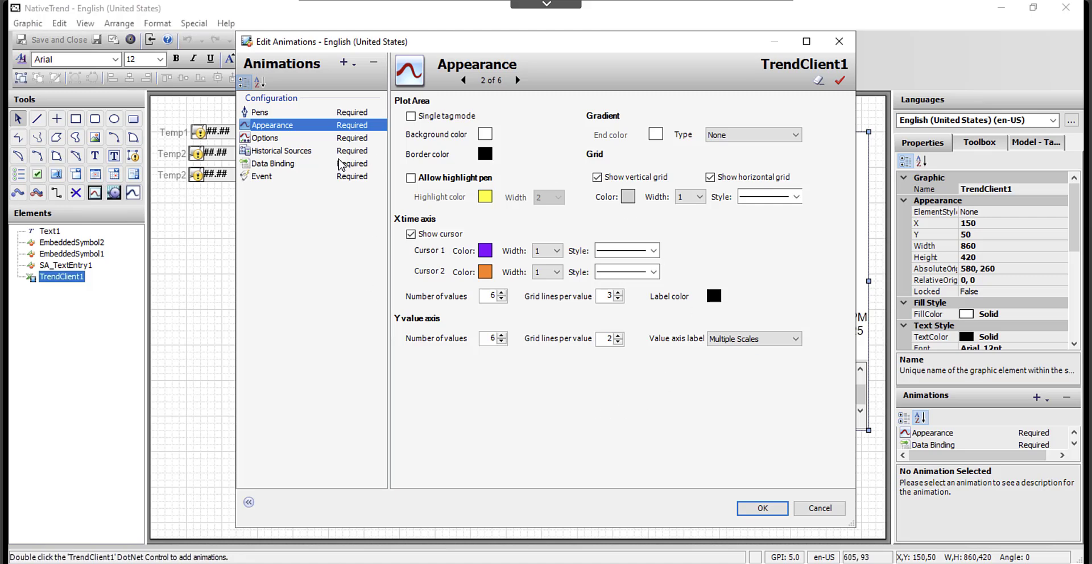
click(281, 140)
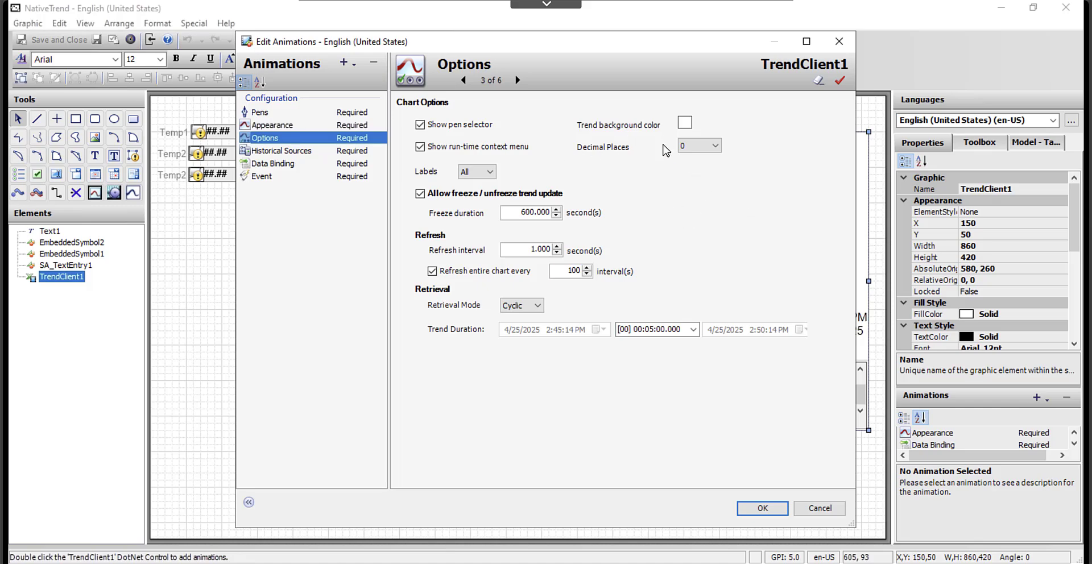
click(530, 305)
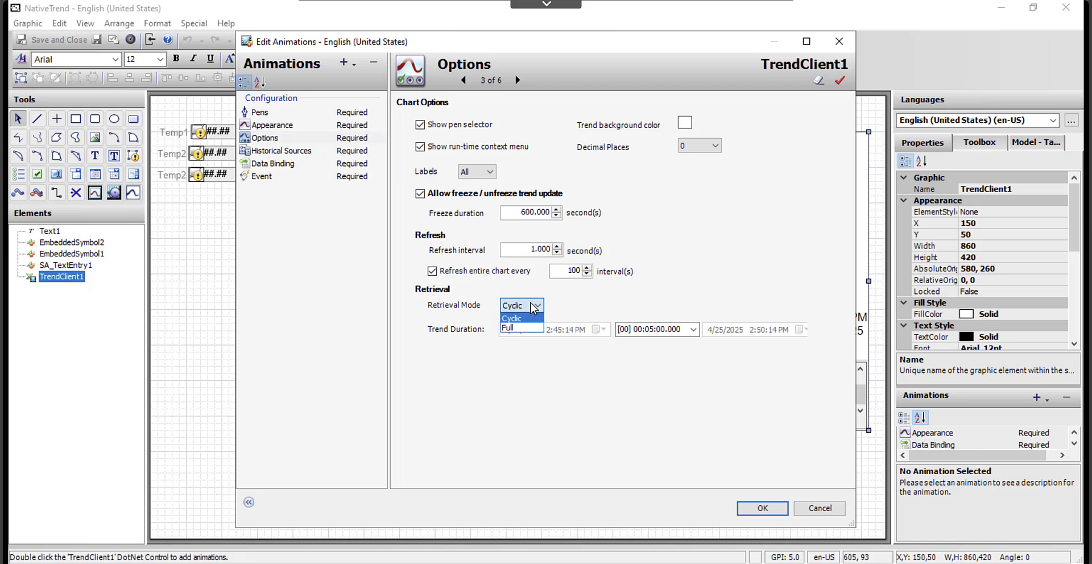
click(582, 308)
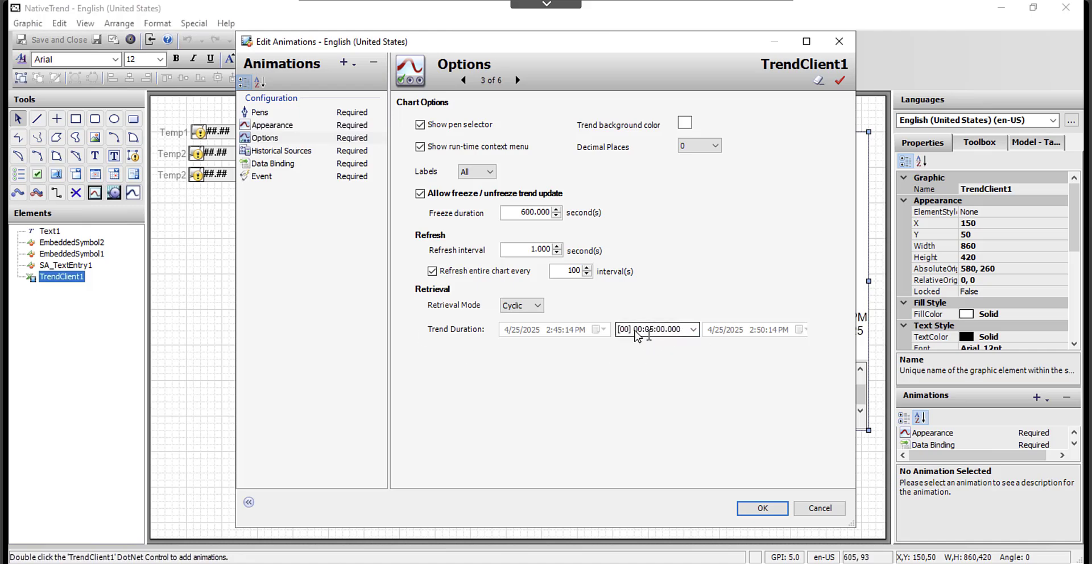
Inspect the trend client's LGH historical source, data binding and event settings, and accept the animation configuration
click(305, 154)
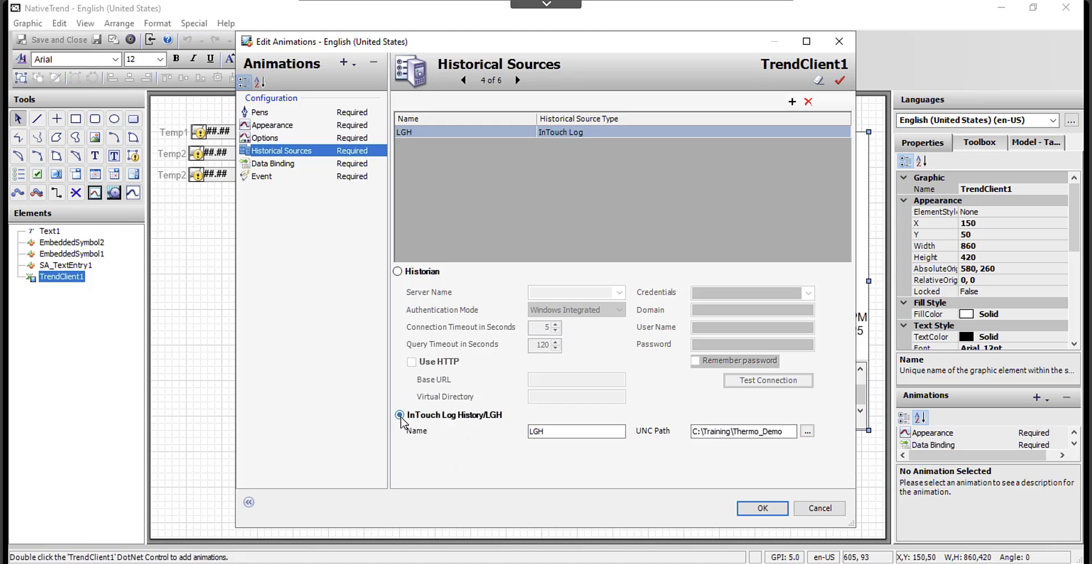
click(554, 435)
click(738, 436)
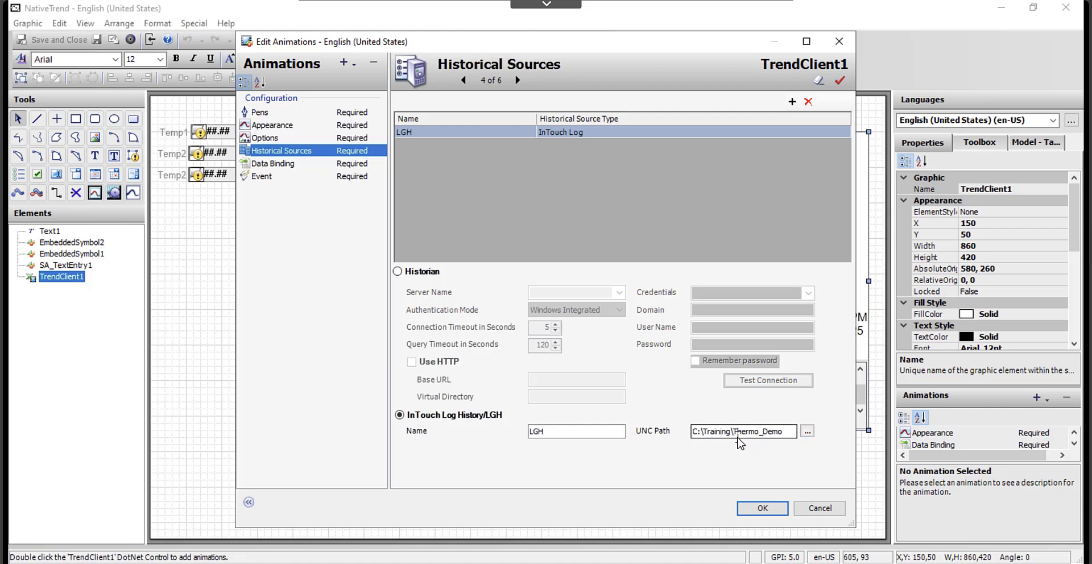
click(270, 167)
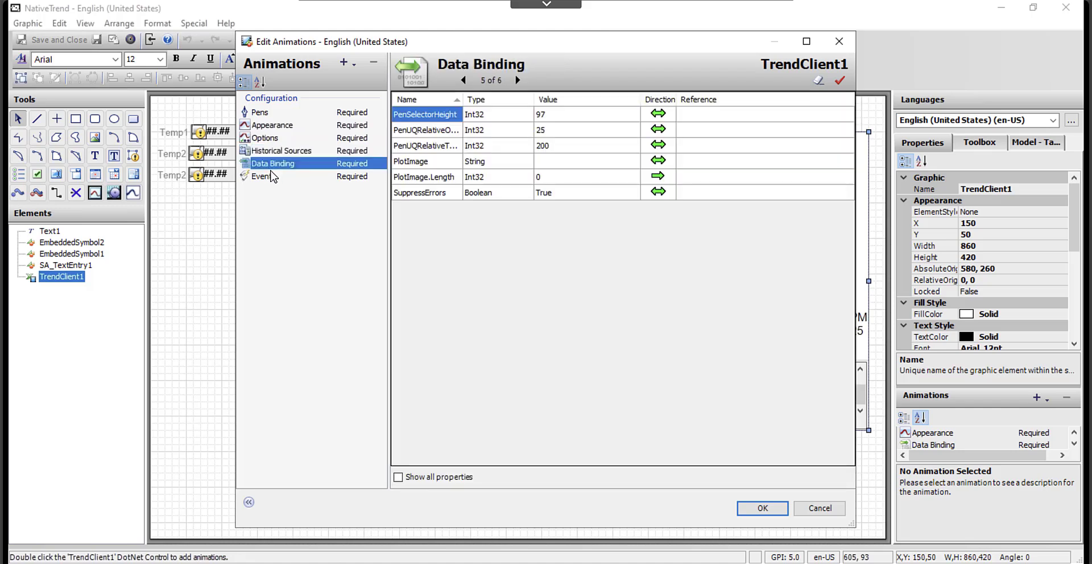
click(274, 177)
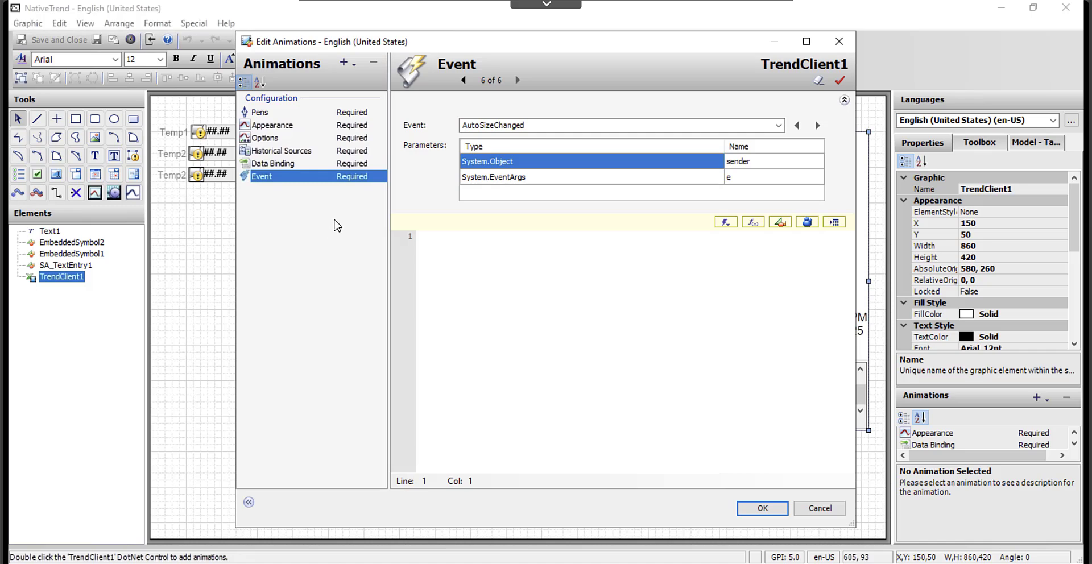
click(297, 113)
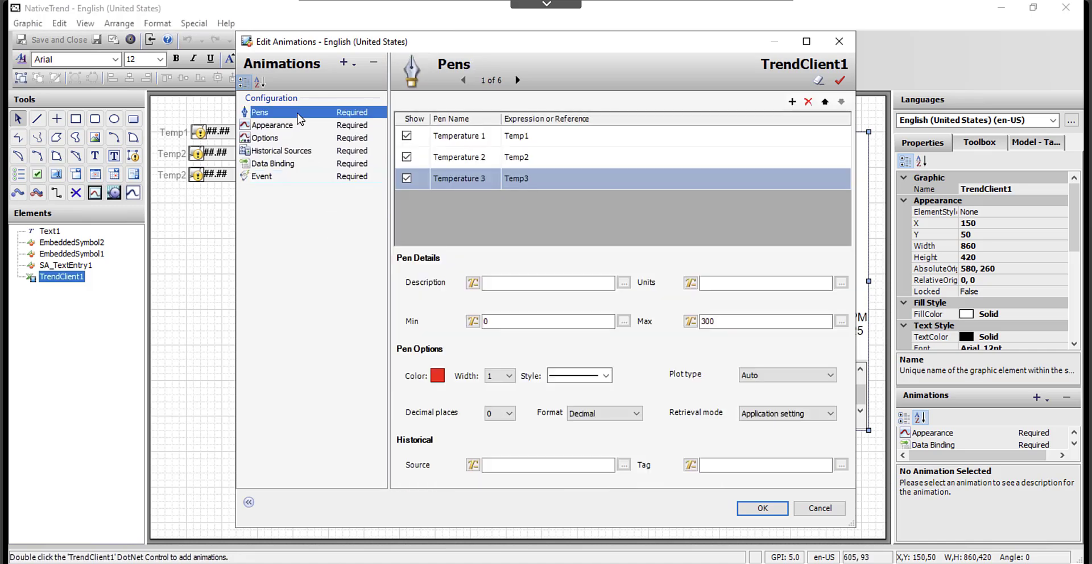
click(764, 508)
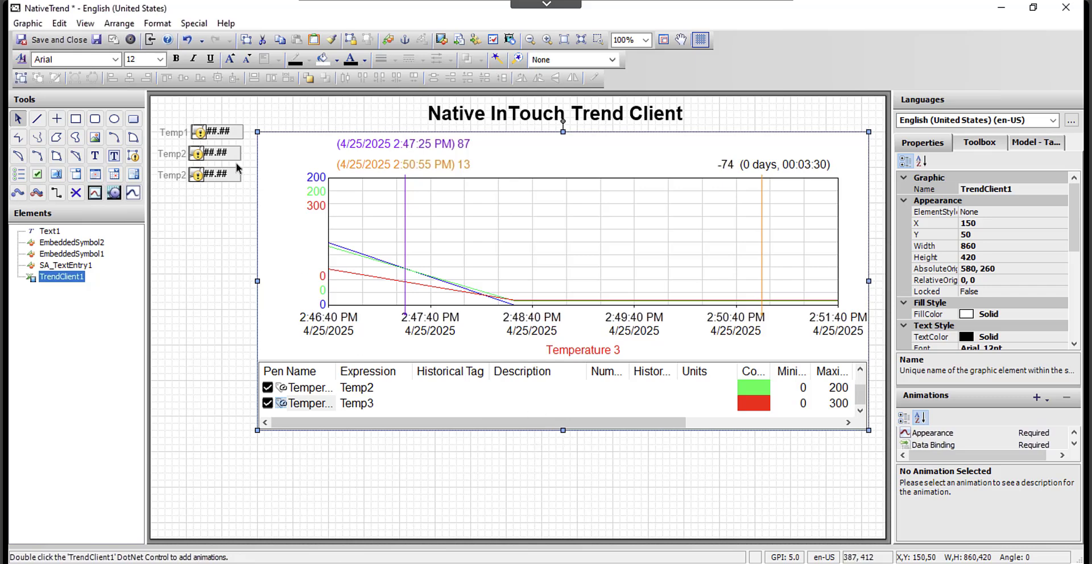
Check the three embedded temperature displays beside the trend, and save and close the NativeTrend graphic
click(207, 133)
click(212, 158)
click(207, 175)
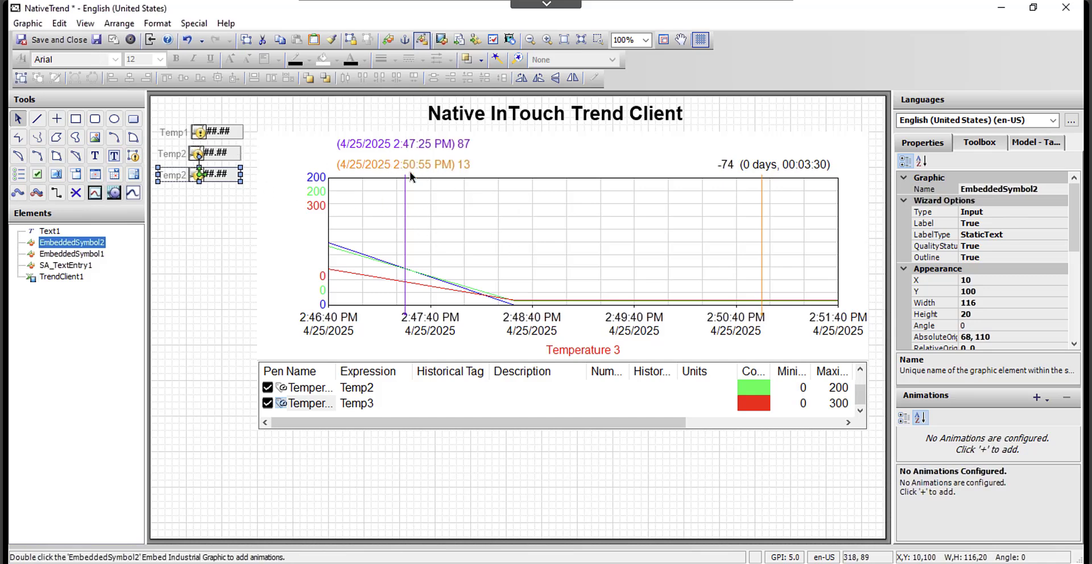
click(57, 42)
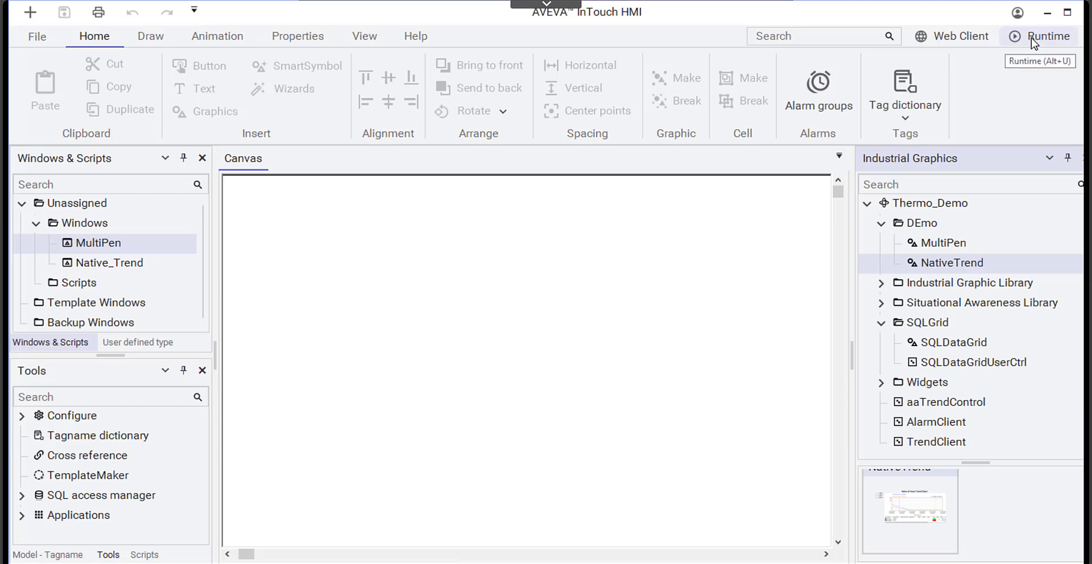
Switch to WindowViewer to run the application and widen the Pen Name column in the trend's pen list
click(1032, 38)
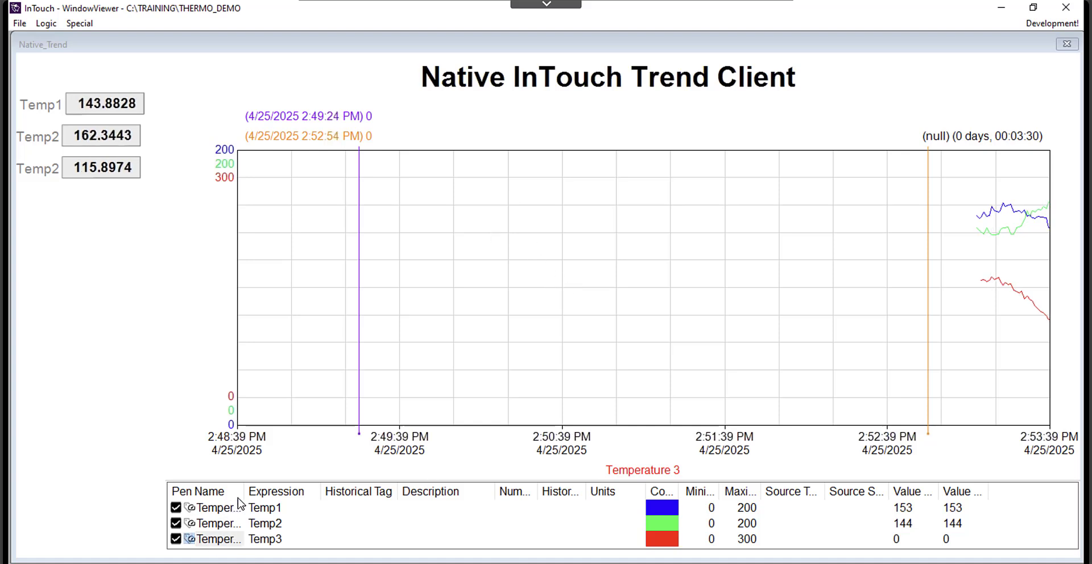
drag(244, 490, 288, 488)
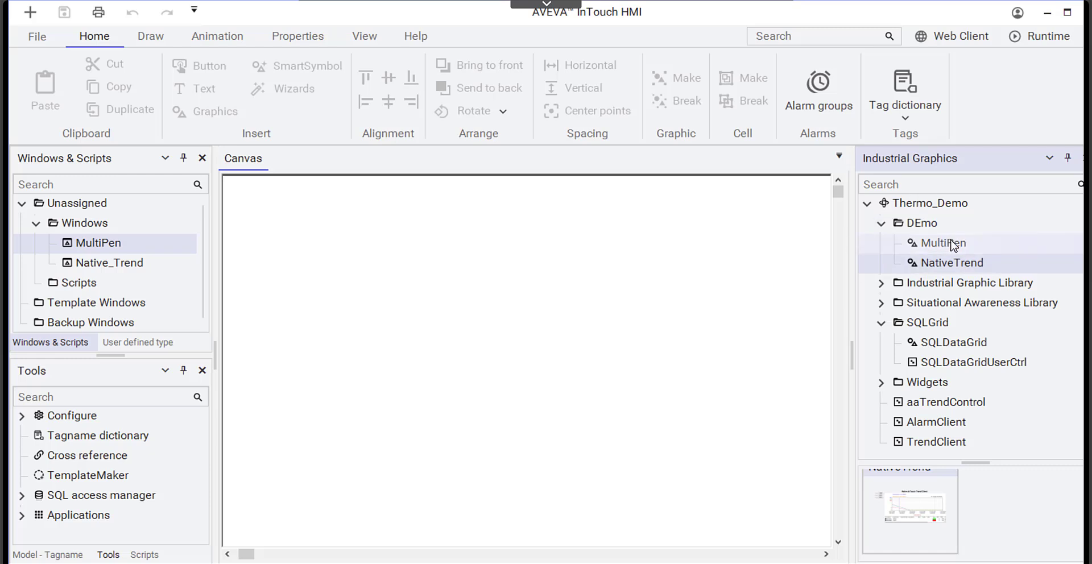
Open the MultiPen graphic from the DEmo folder and the animation settings of its Multi Pens Trend element
click(950, 242)
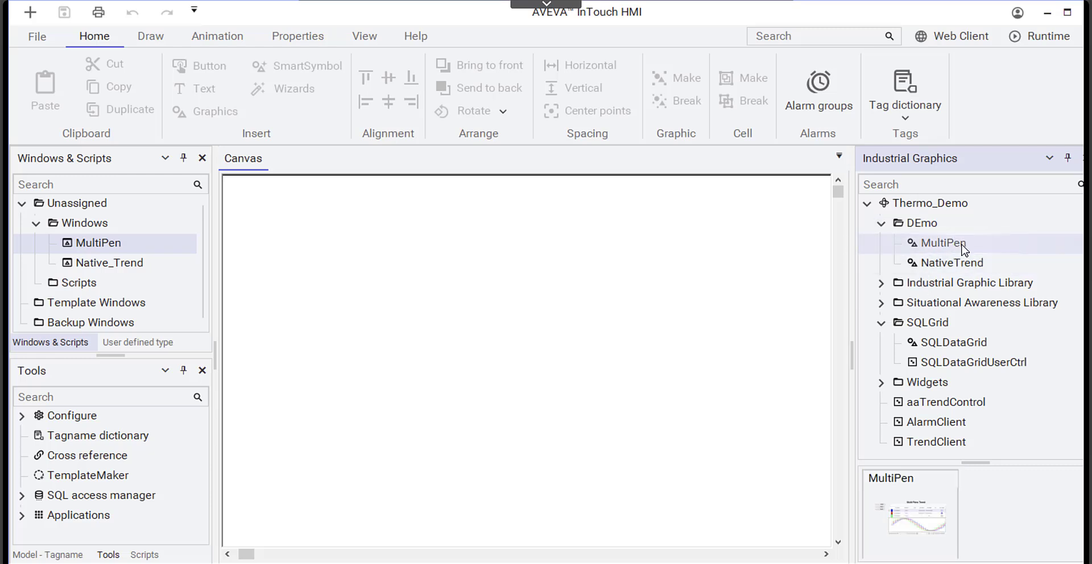
double_click(963, 246)
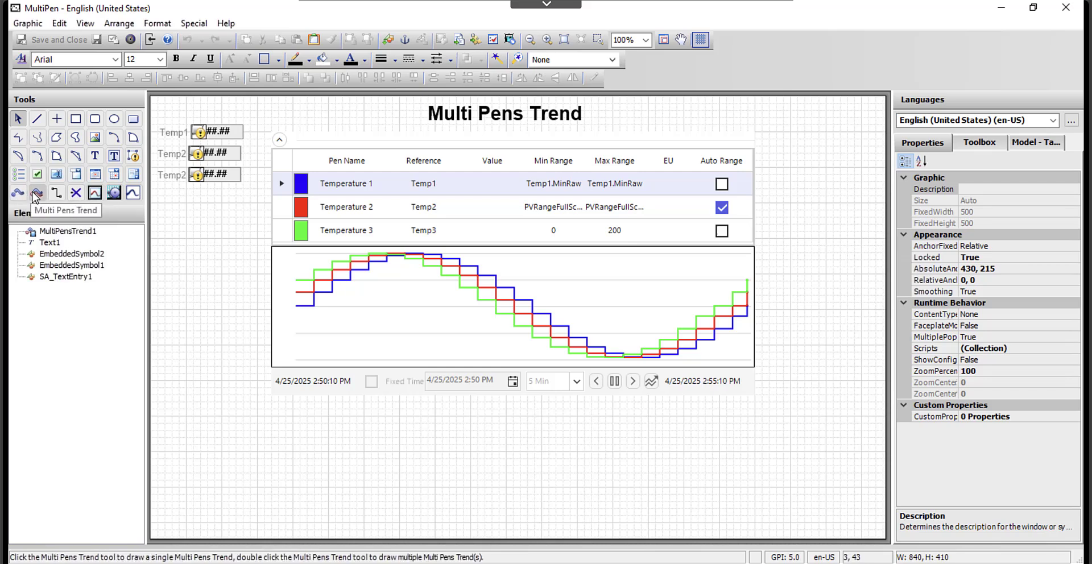
right_click(520, 215)
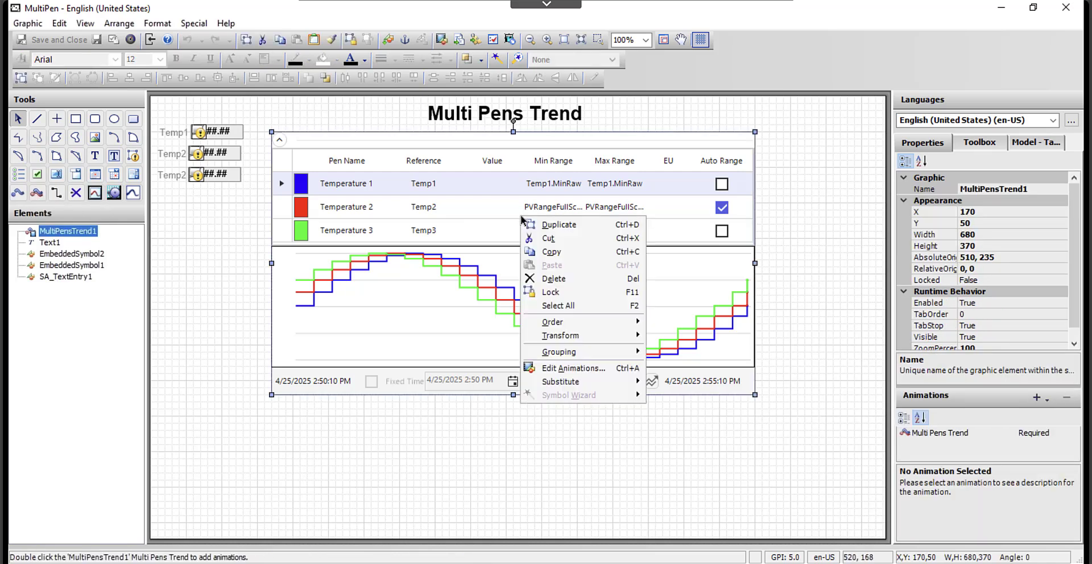
click(570, 369)
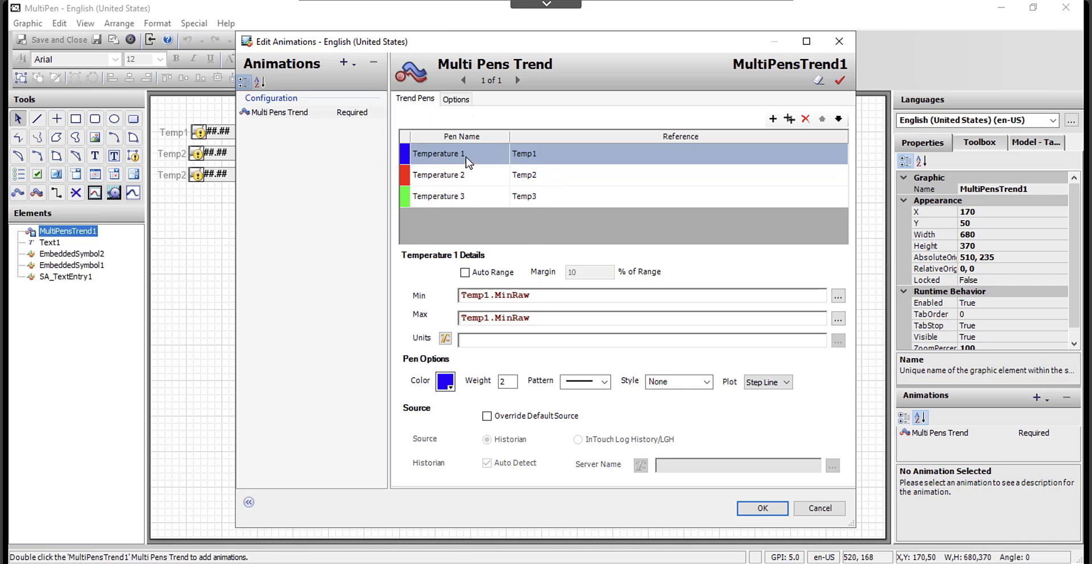
Examine the names, references and details of the Temperature 1, Temperature 2 and Temperature 3 trend pens
click(462, 181)
click(464, 196)
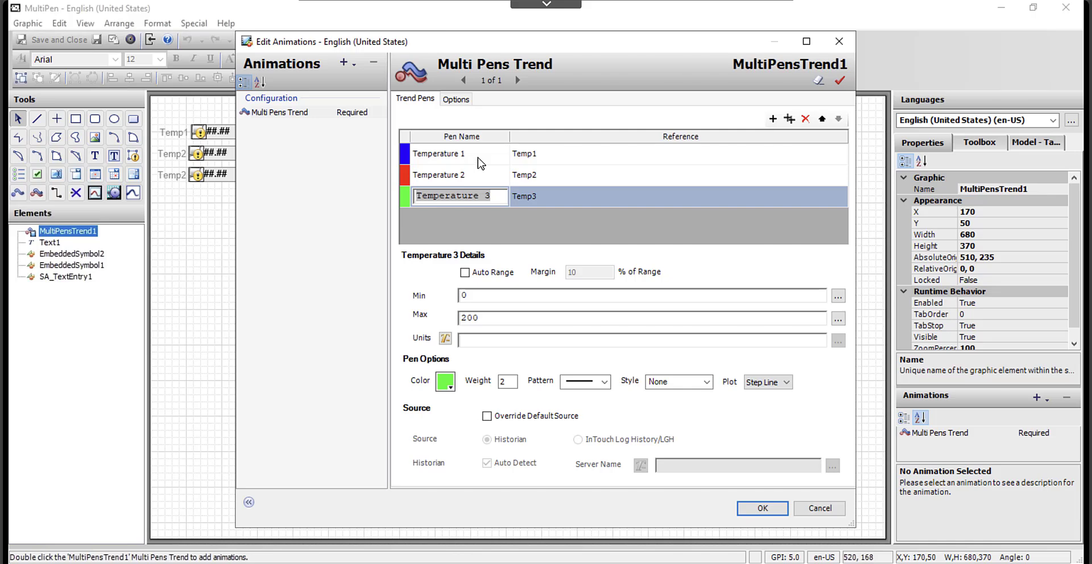
click(478, 226)
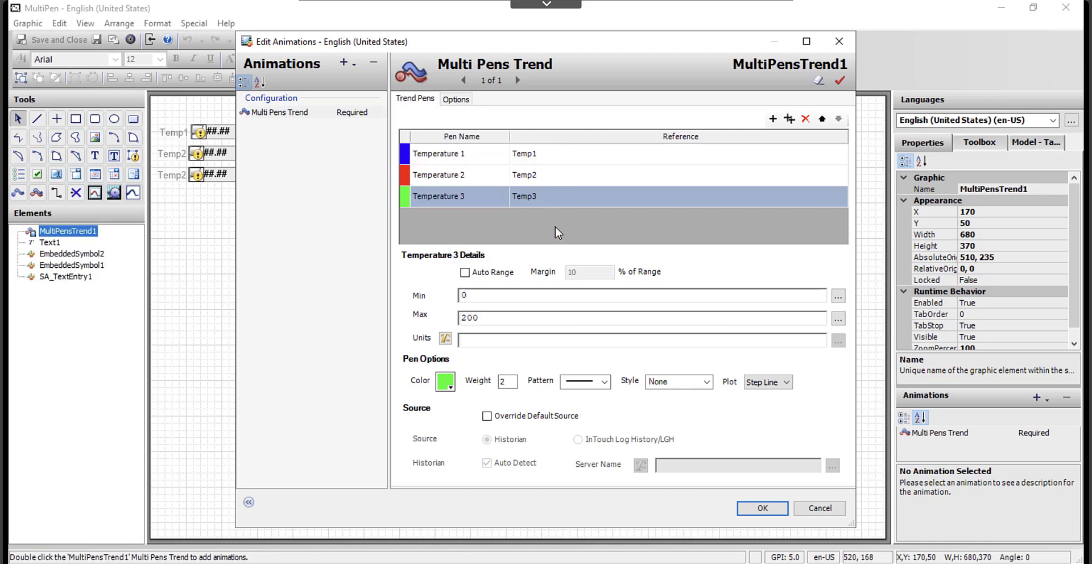
click(462, 158)
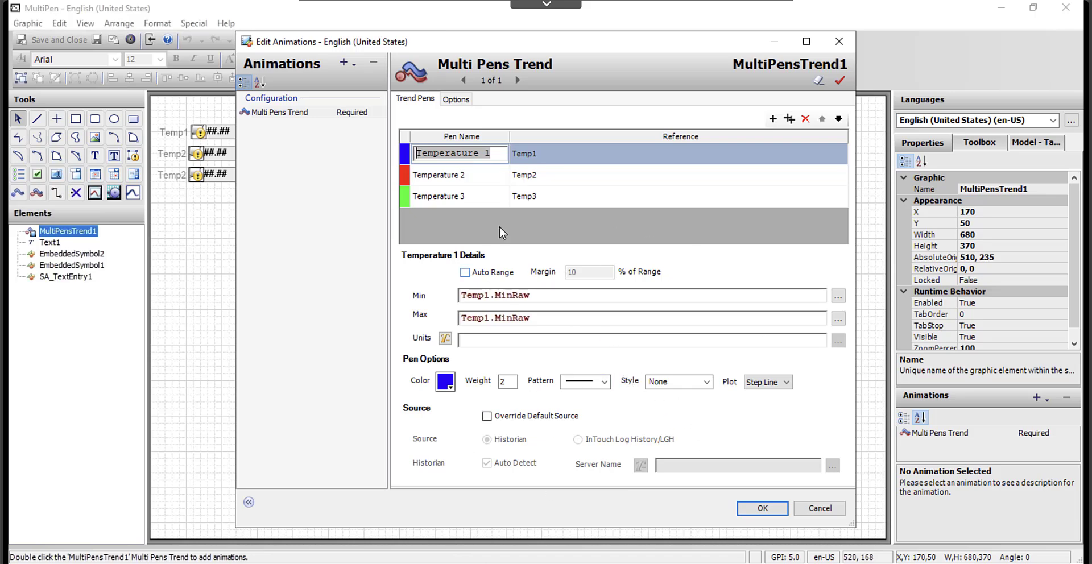
Browse the dotfields available for the Temperature 1 pen's minimum range and close the Galaxy Browser without choosing another
click(837, 296)
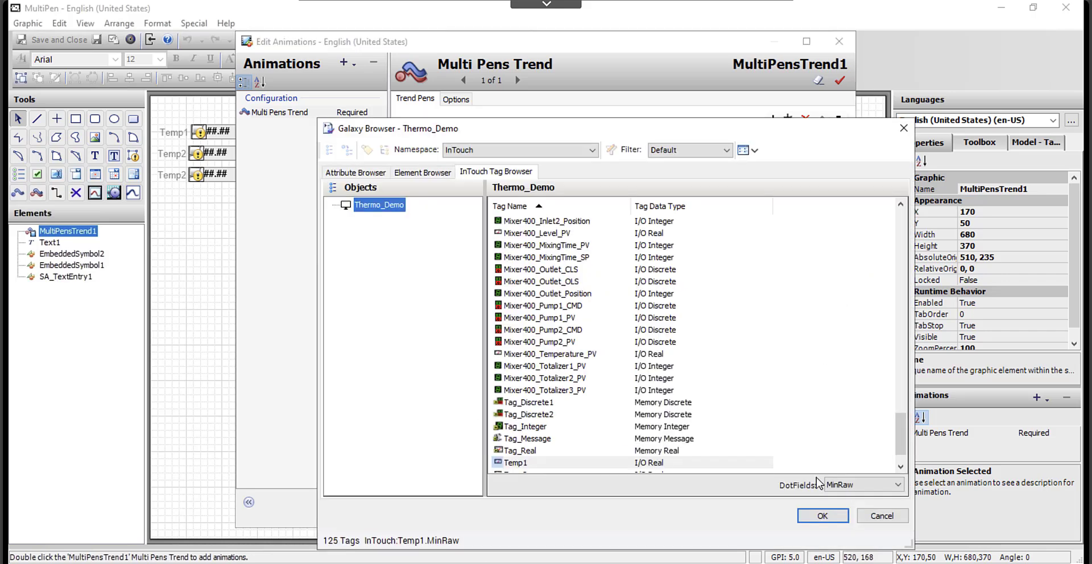
click(842, 486)
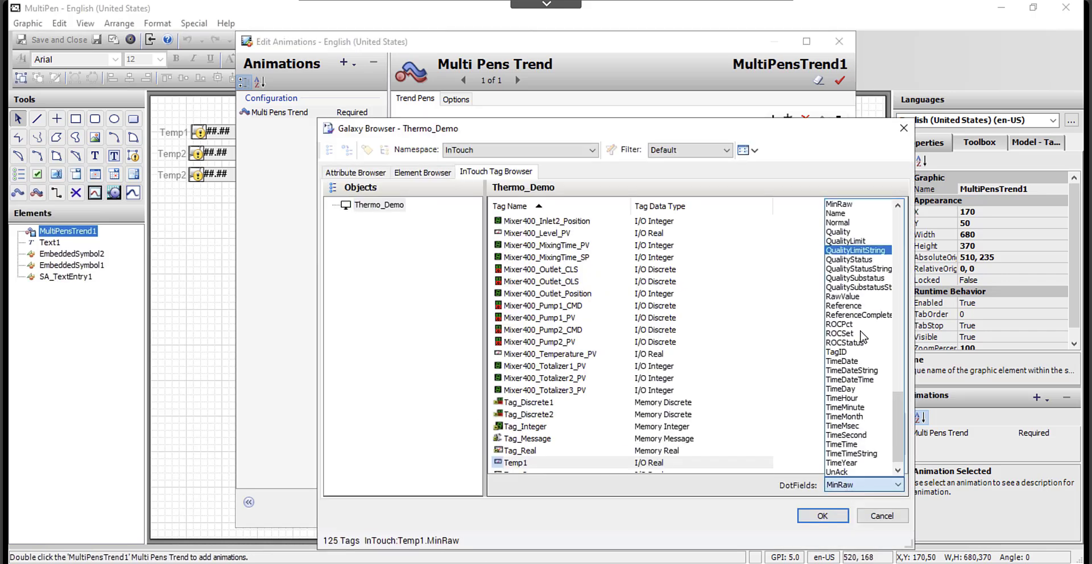
click(903, 130)
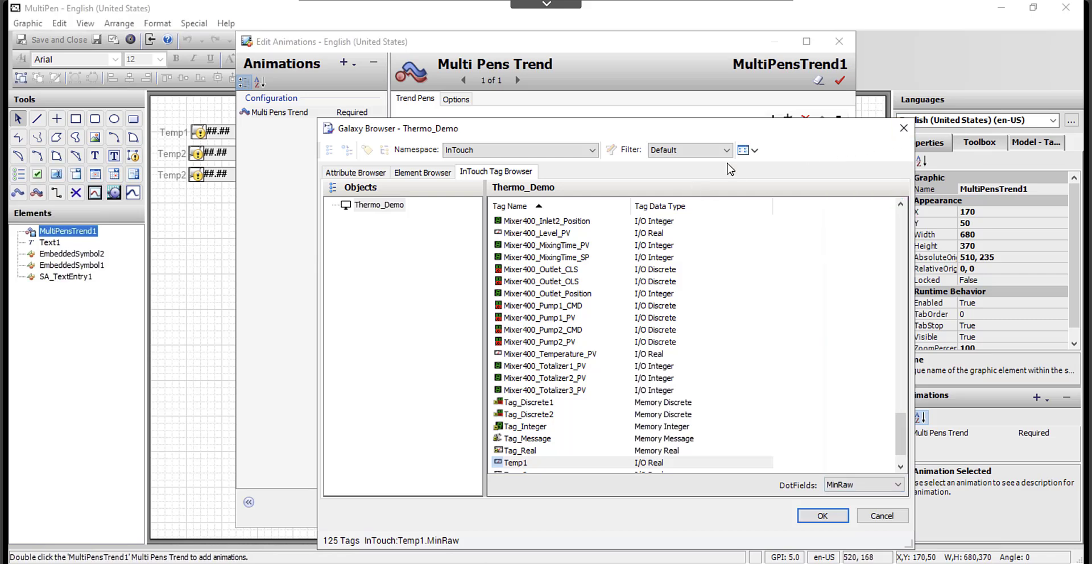
click(903, 127)
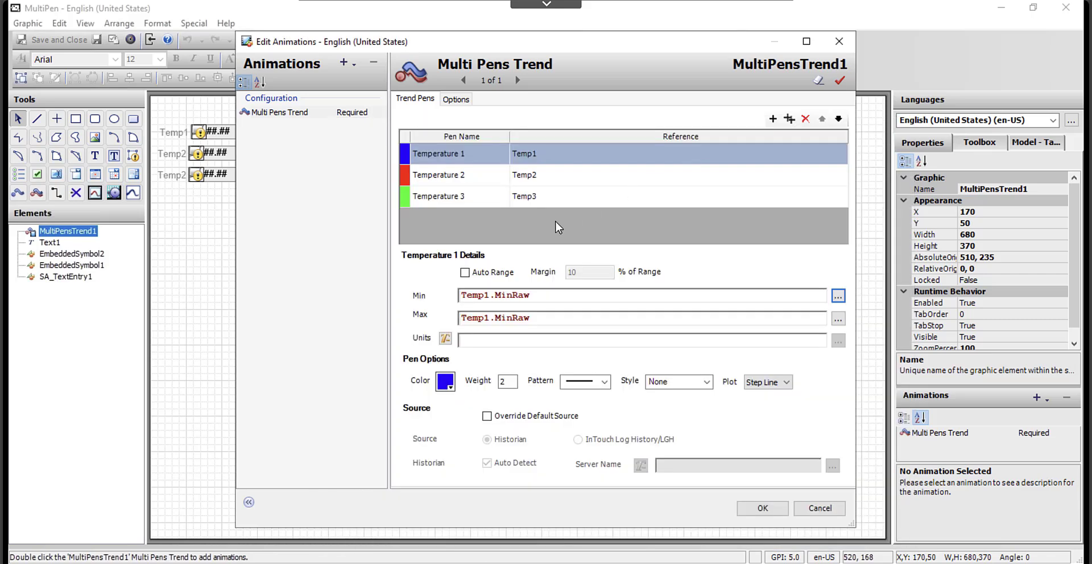
Review the range settings of the Temperature 2 and Temperature 3 pens and the trend's Options, including its default source
click(477, 182)
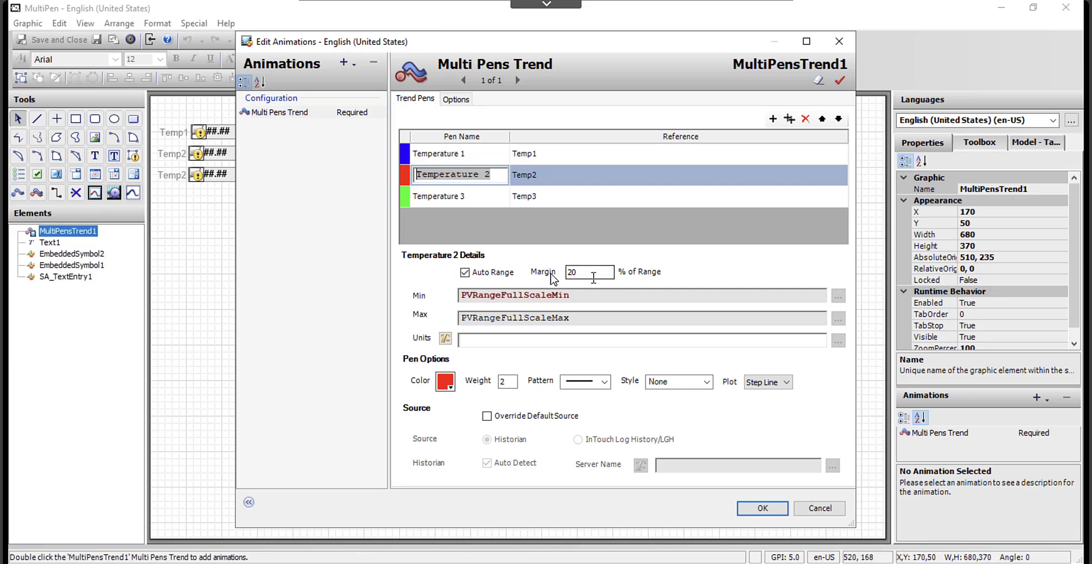
click(436, 199)
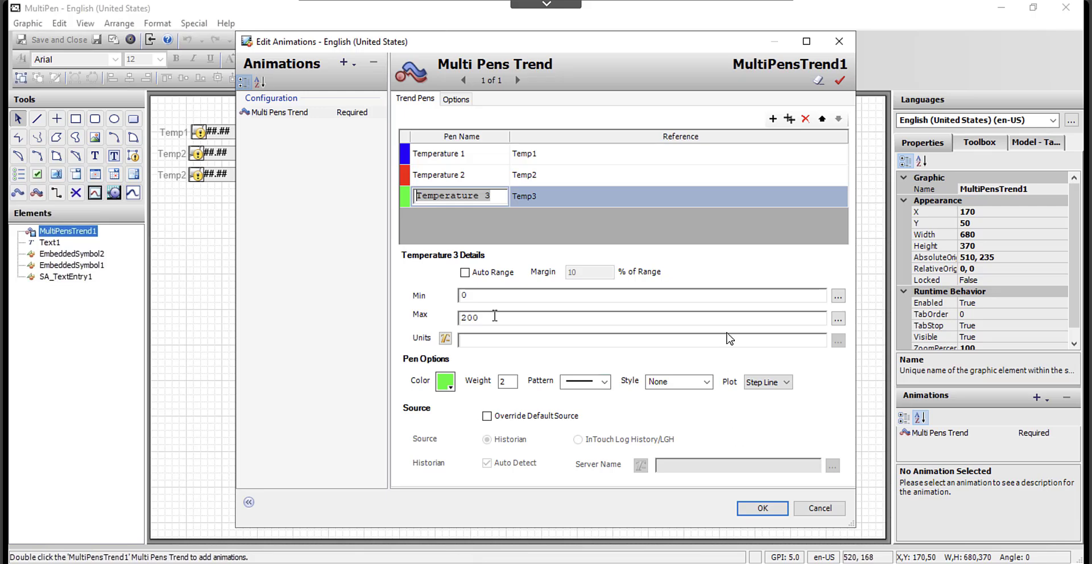
click(456, 100)
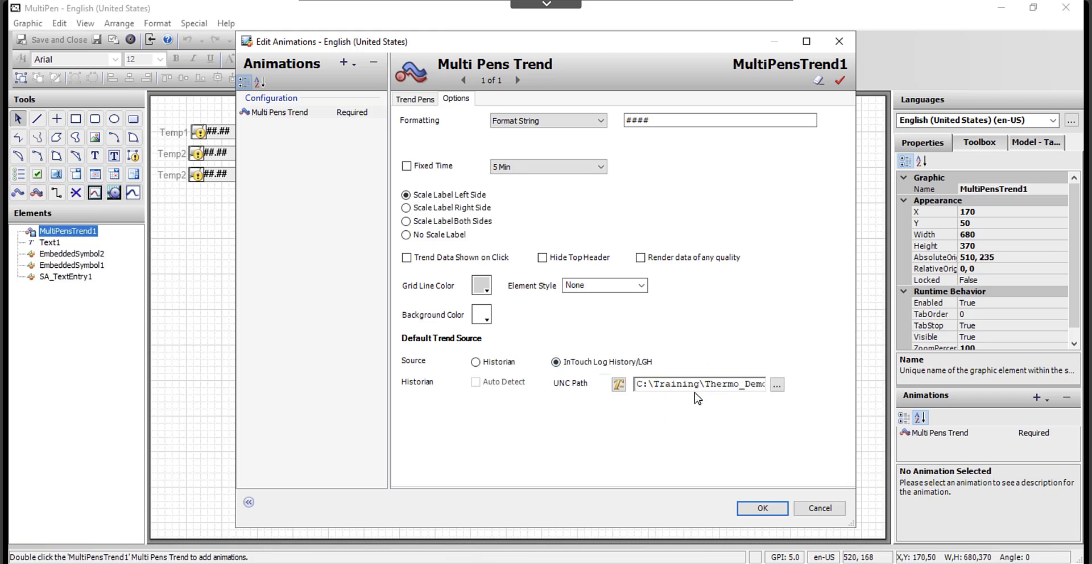
Accept the Multi Pens Trend animation configuration, and save and close the MultiPen graphic
click(750, 508)
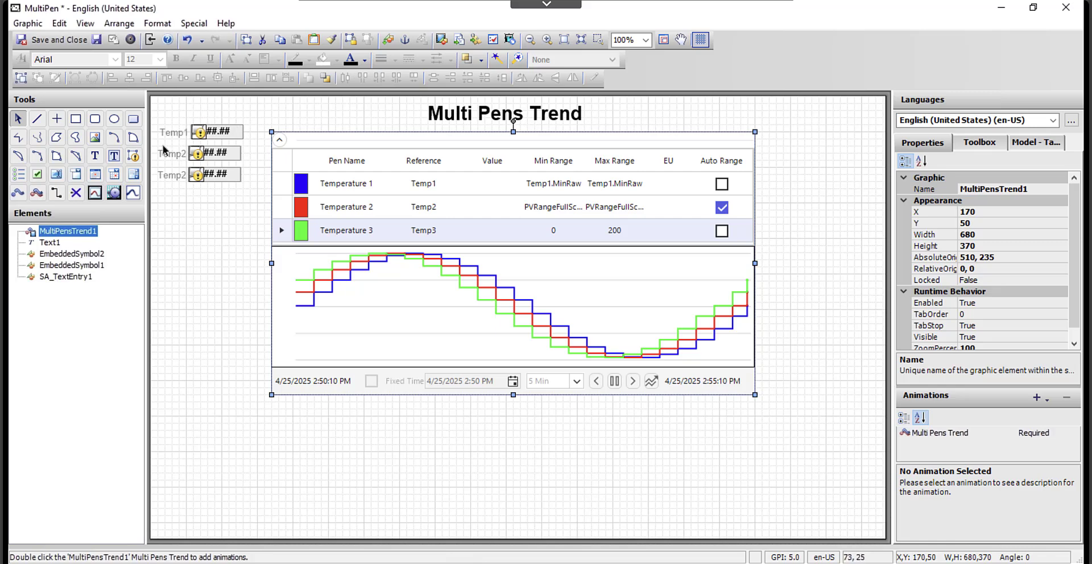
click(65, 40)
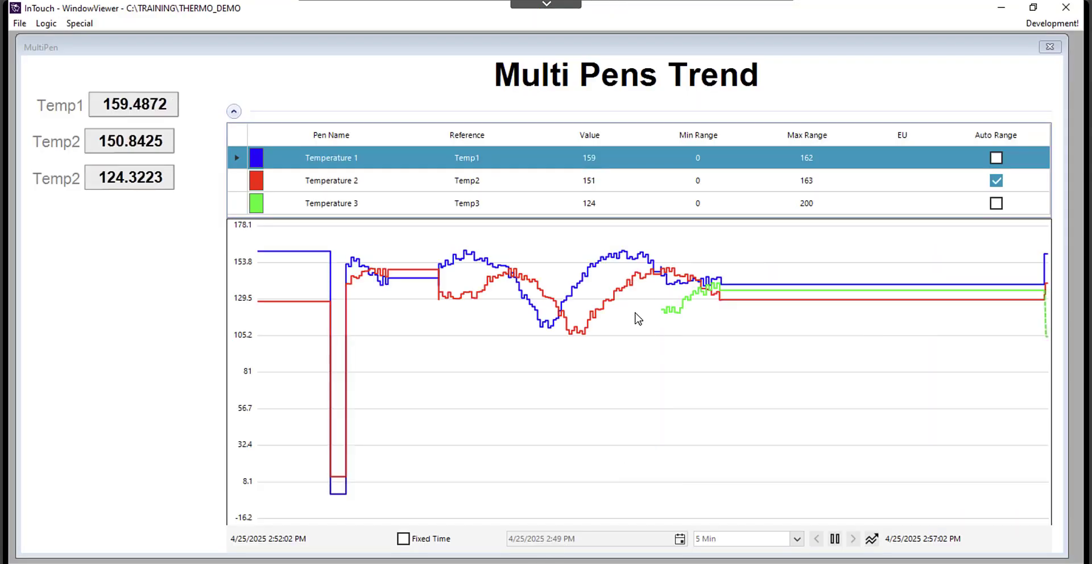
Examine the Multi Pens Trend running in WindowViewer, and minimize the InTouch HMI development window
click(570, 318)
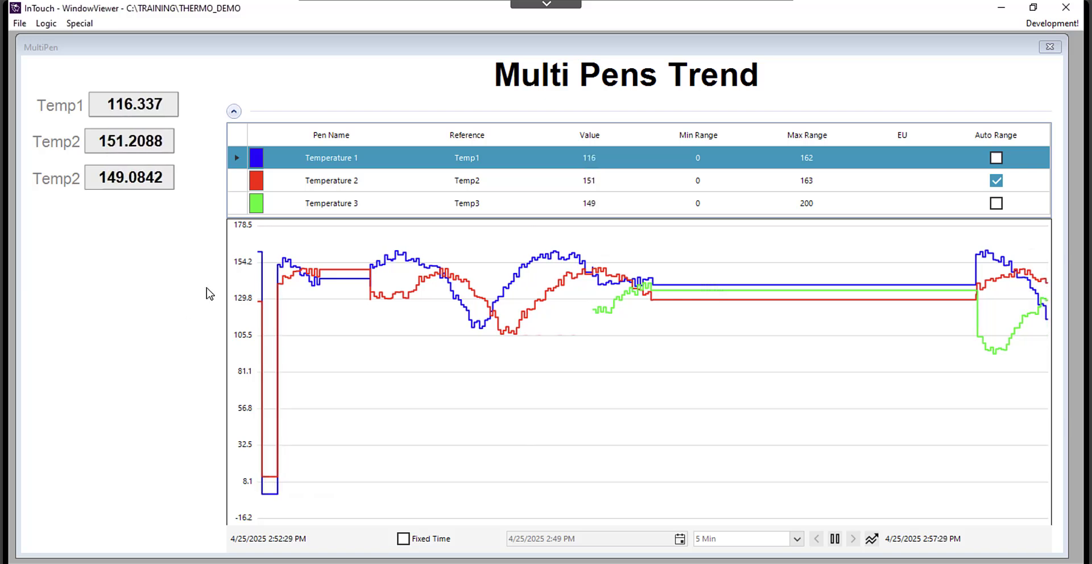
mouse_move(312, 420)
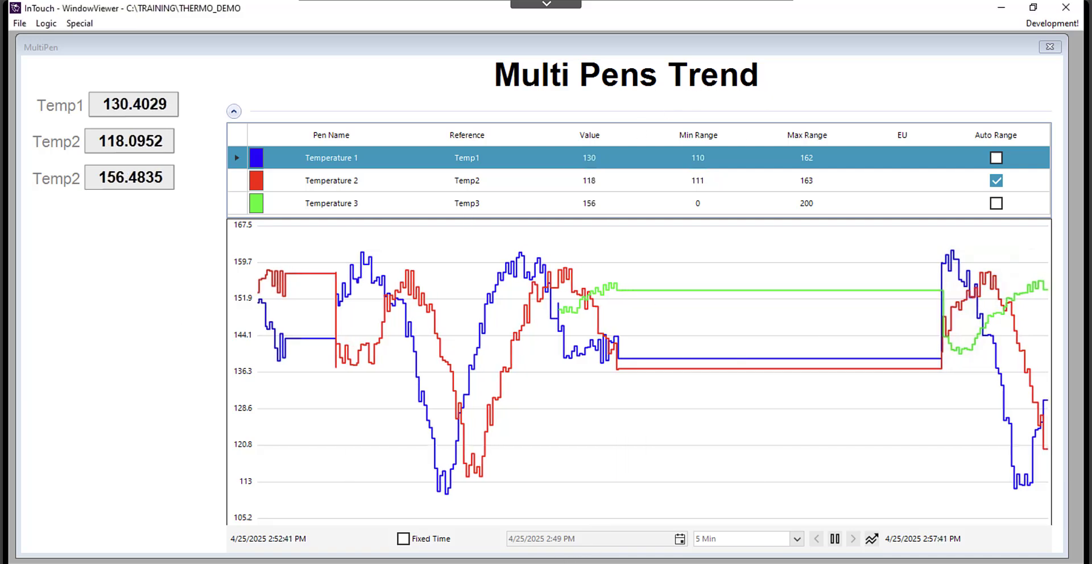
mouse_move(480, 560)
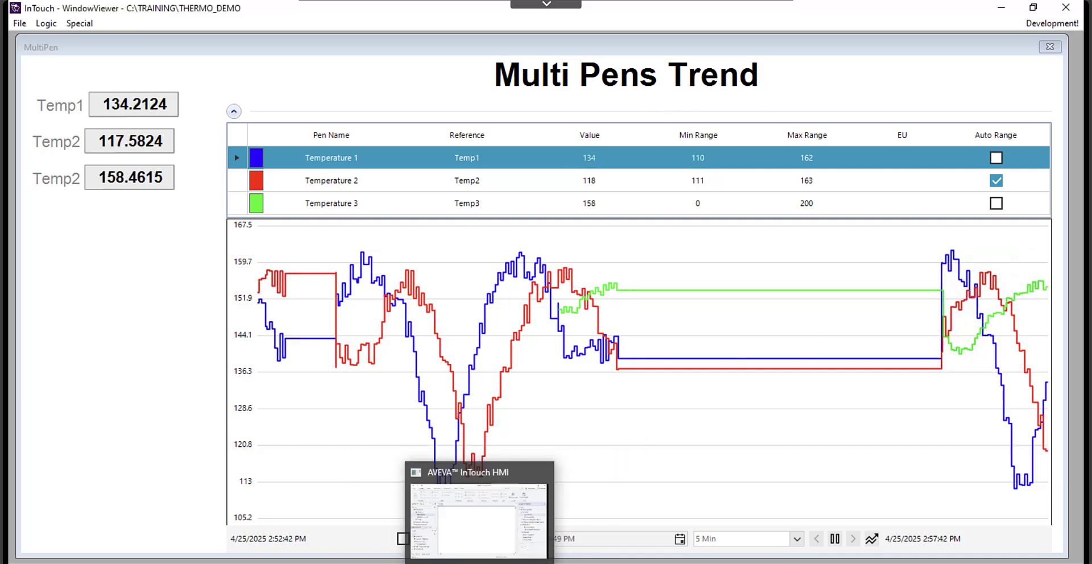
click(472, 539)
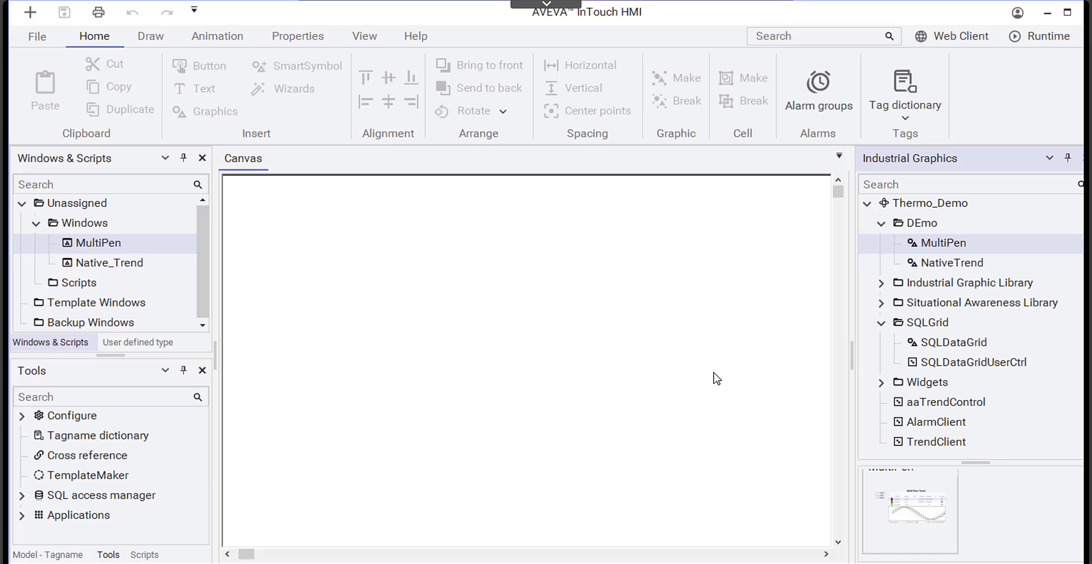
click(1050, 16)
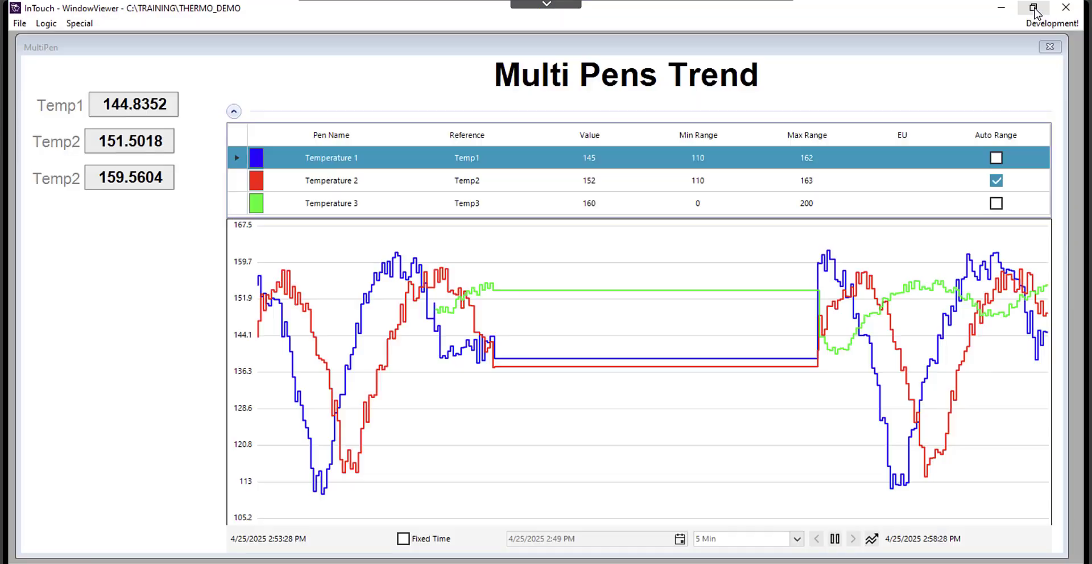
Launch AVEVA Reports Studio from the desktop, and open the existing Thermo_Demo project with its InTouch_LGH report
key(super+d)
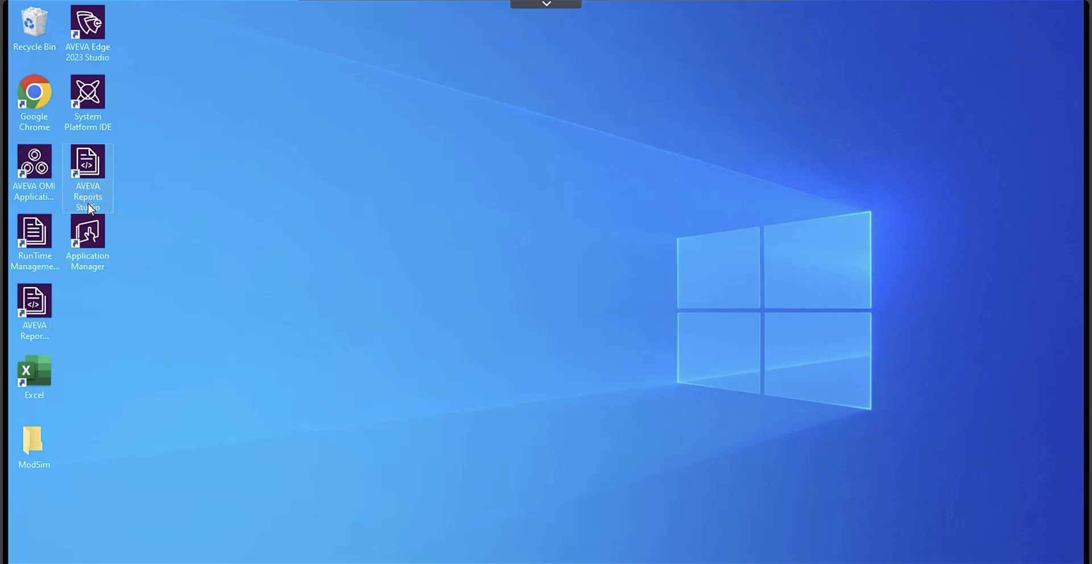
double_click(83, 167)
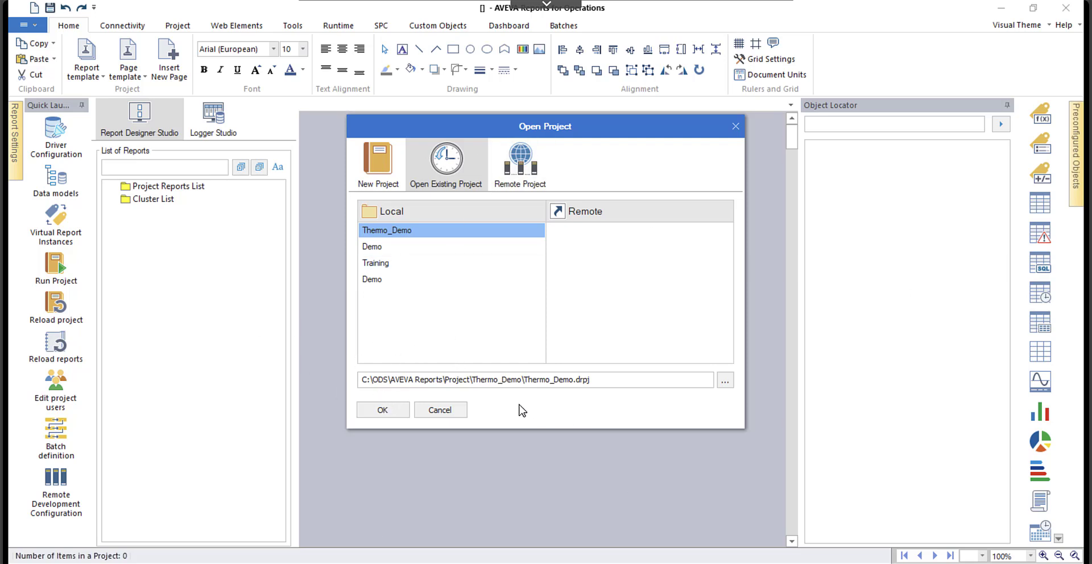
click(383, 410)
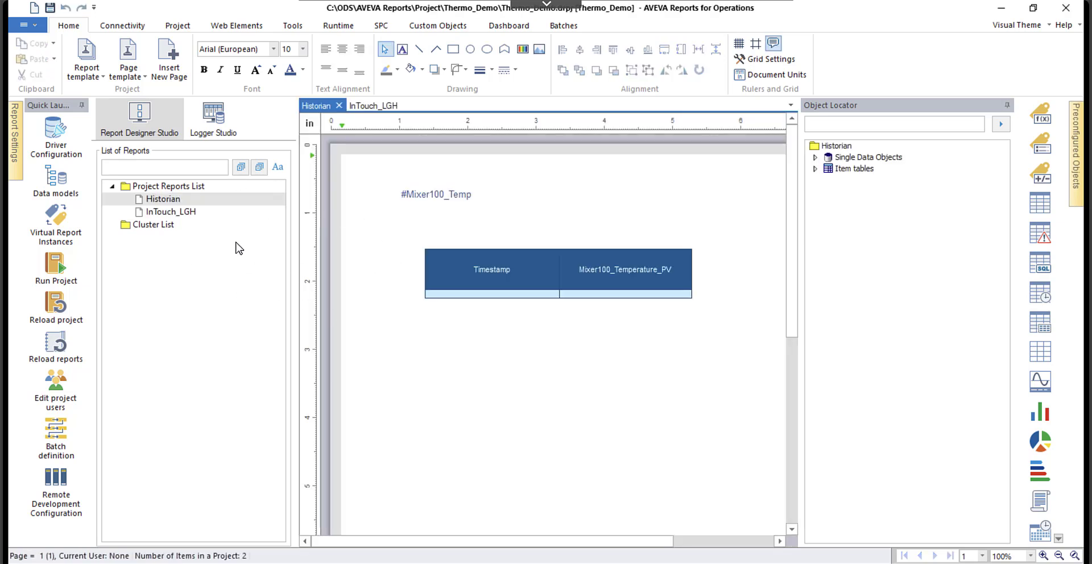
double_click(173, 213)
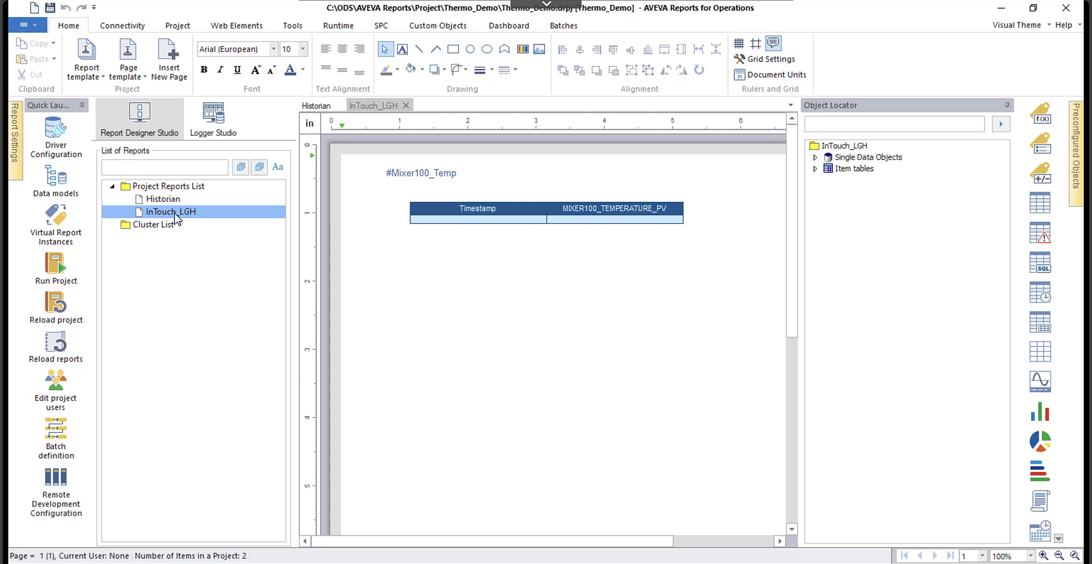
Open the driver configuration and inspect the AVEVA sources for Historian historical values and InTouch HMI historical values (.LGH)
click(123, 26)
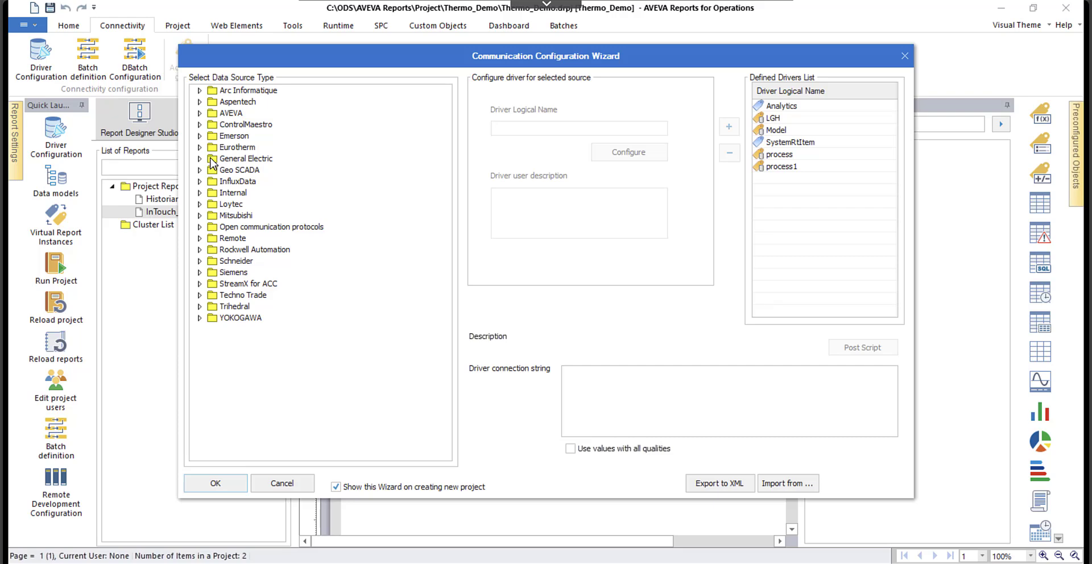
click(199, 113)
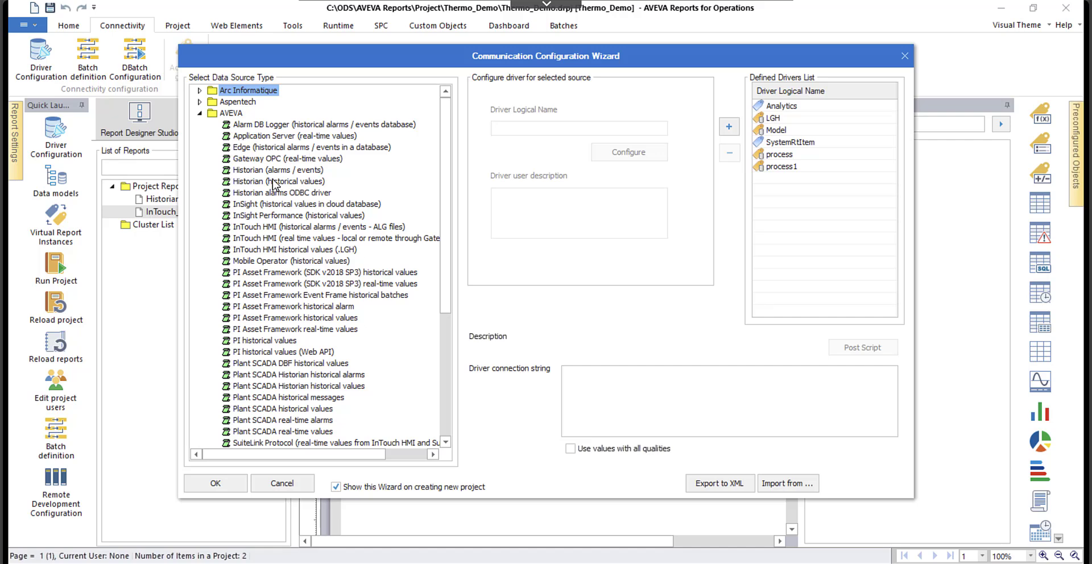
click(273, 182)
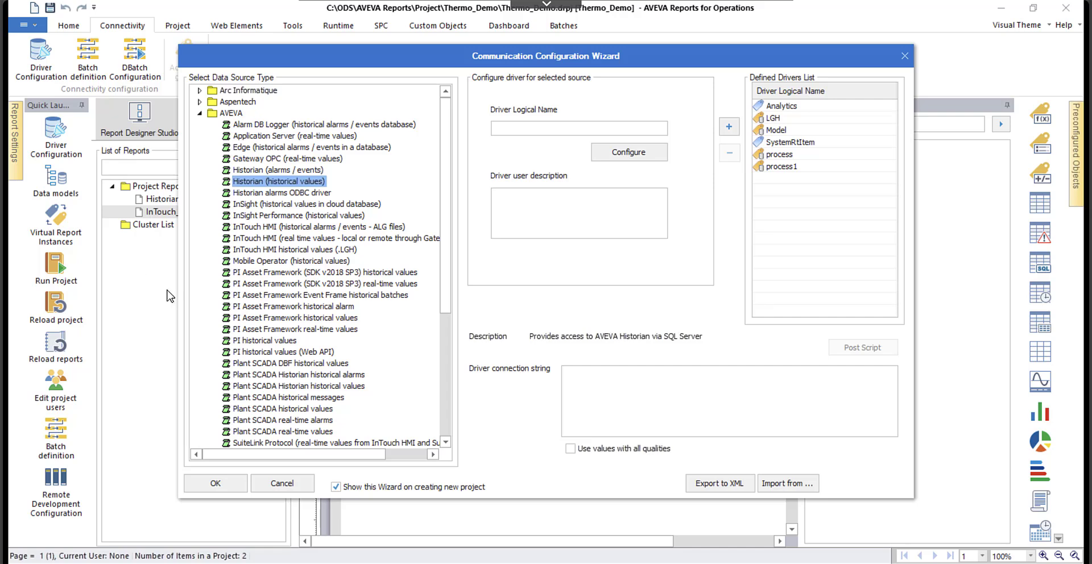
click(271, 249)
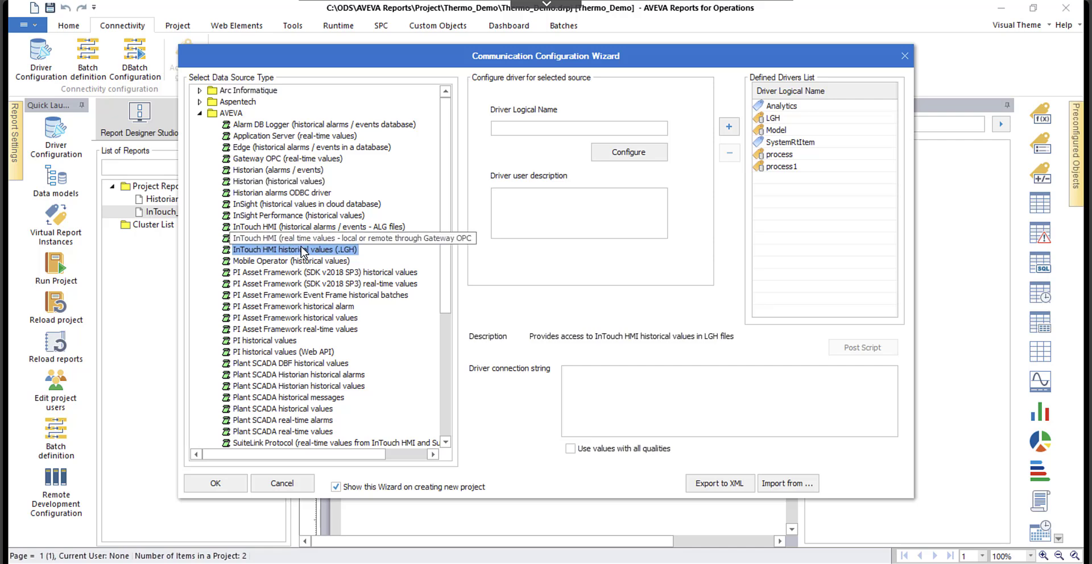
Check the LGH driver's data folder, scan frequency and InTouch version settings, accept them and close the Communication Configuration Wizard
click(775, 119)
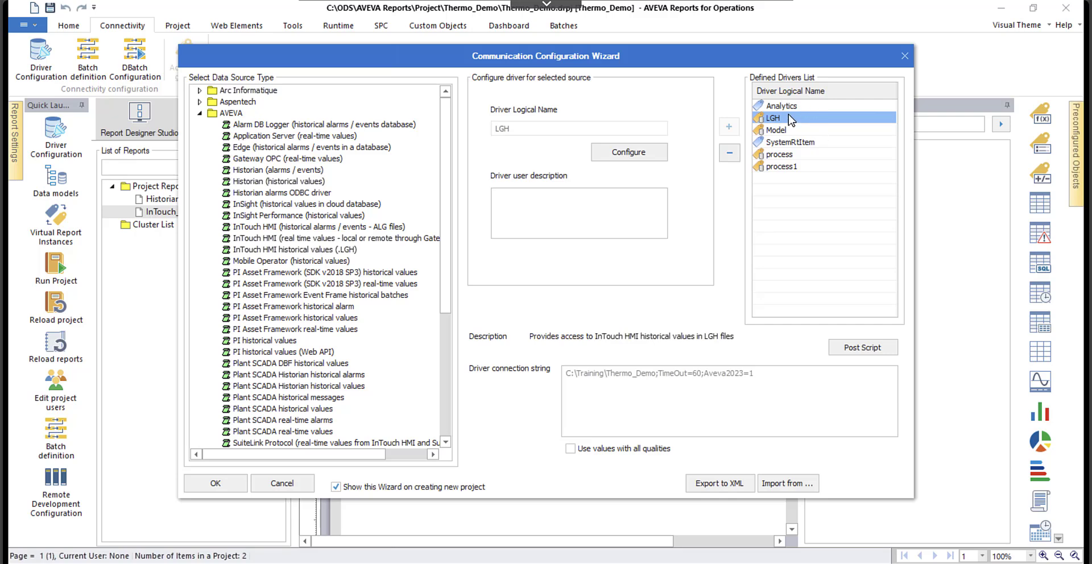
click(634, 157)
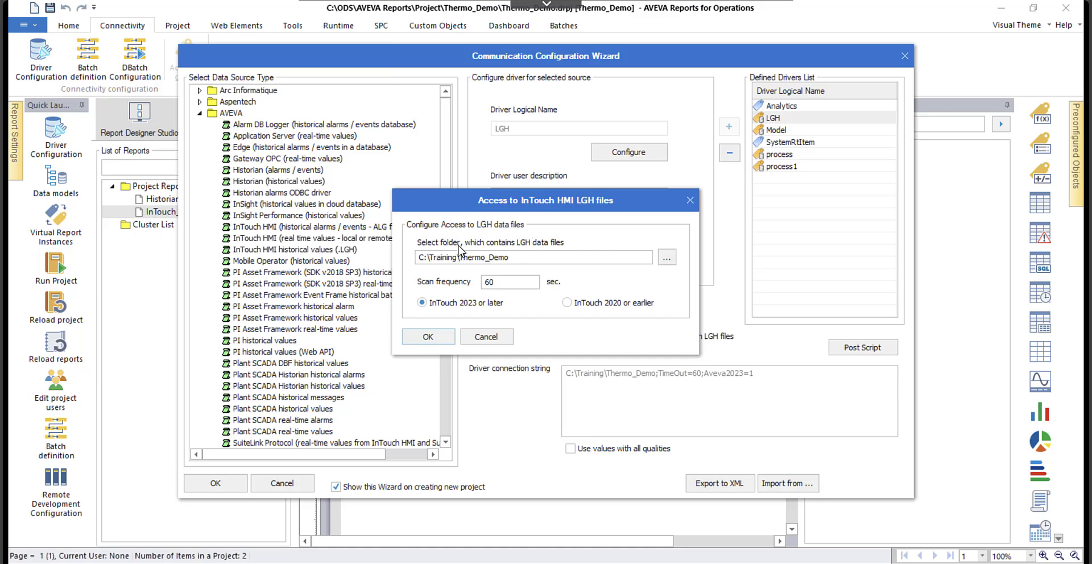
double_click(523, 257)
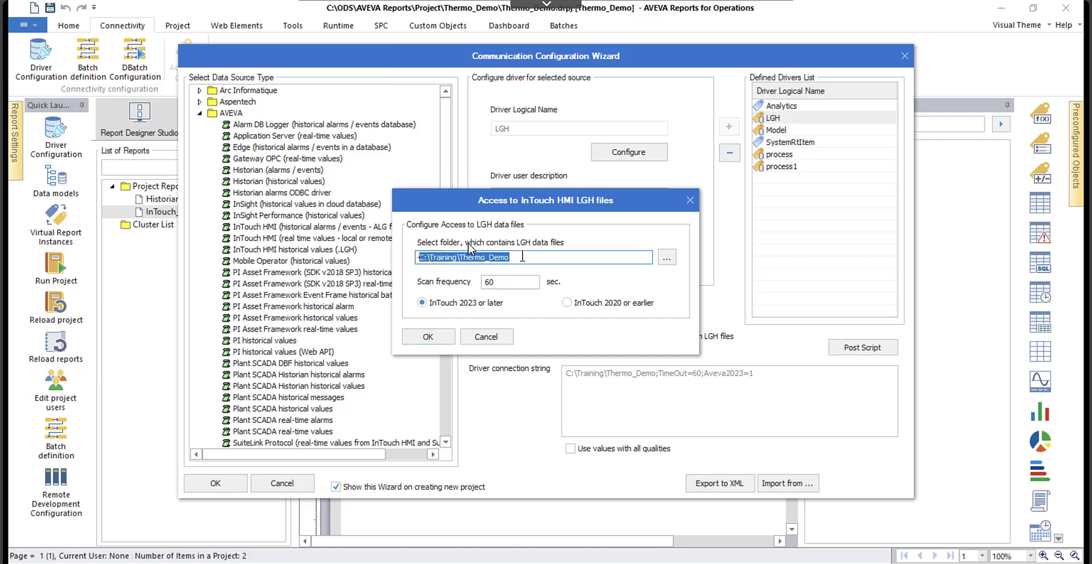
click(490, 282)
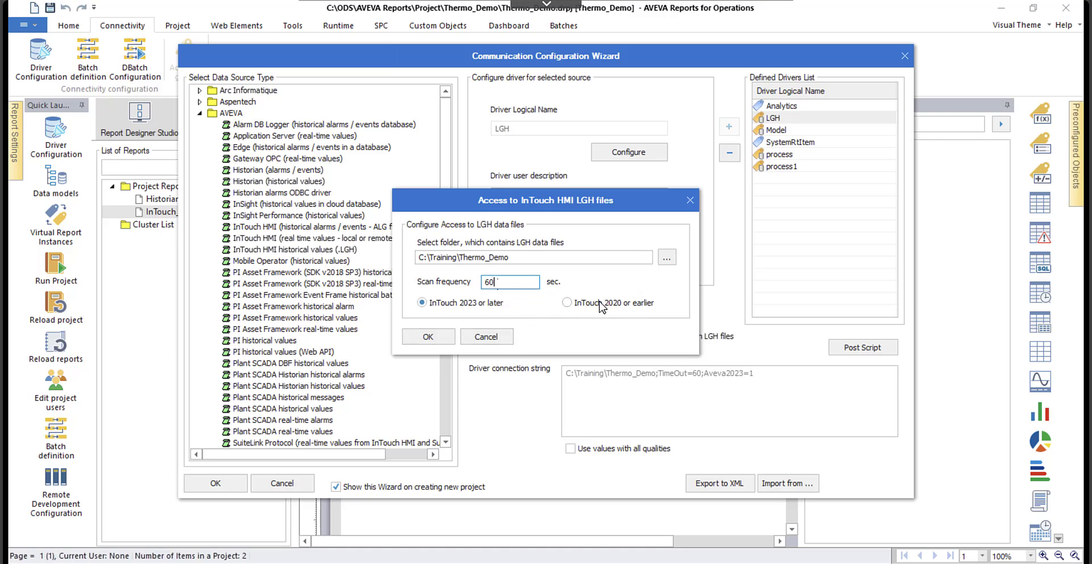
click(430, 337)
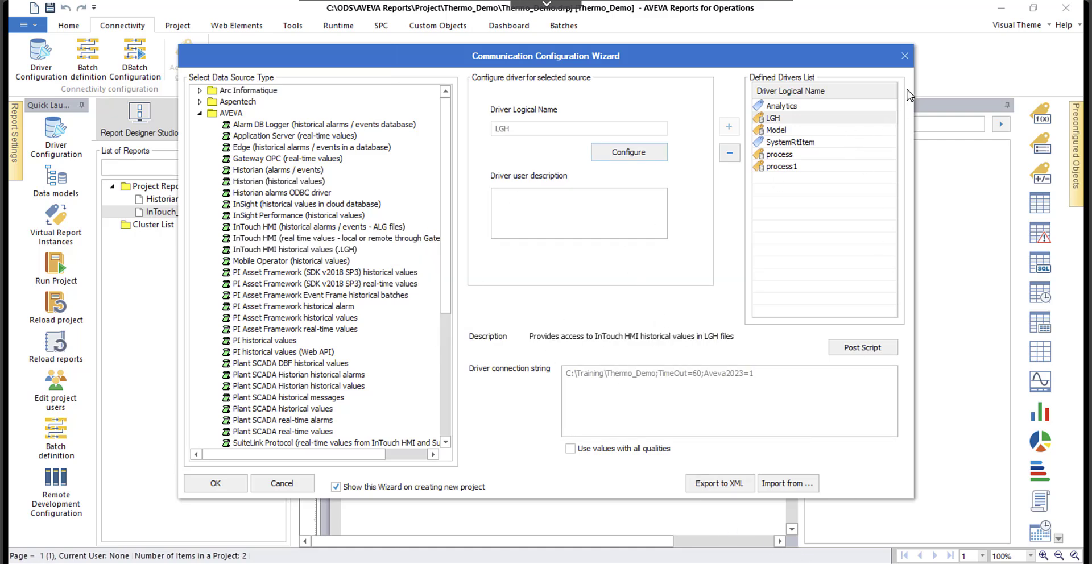
click(905, 55)
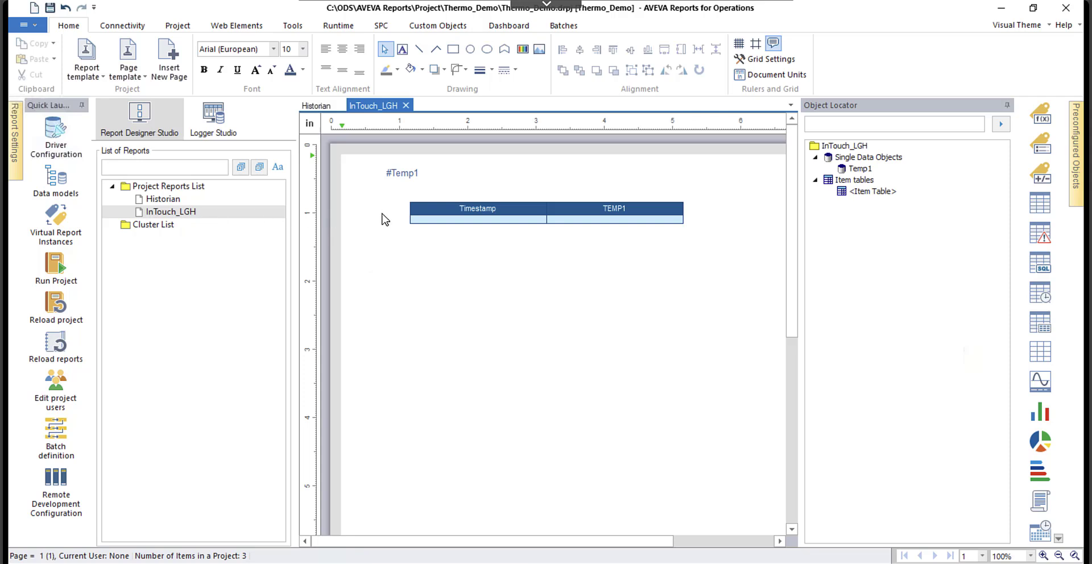
Examine the item table's data definition and its LGH data item selection for TEMP1, and accept both unchanged
click(405, 173)
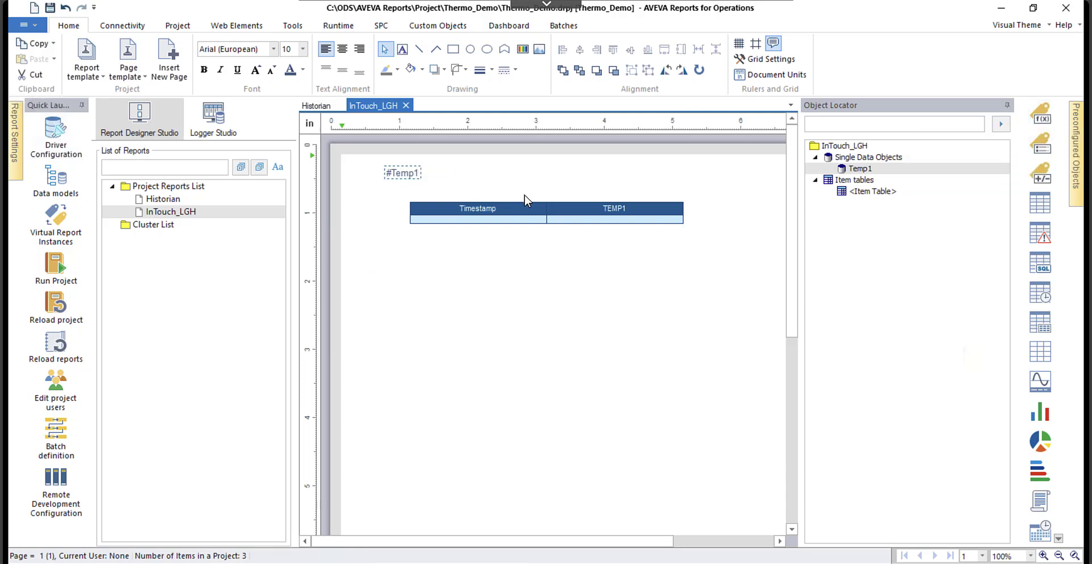
click(533, 211)
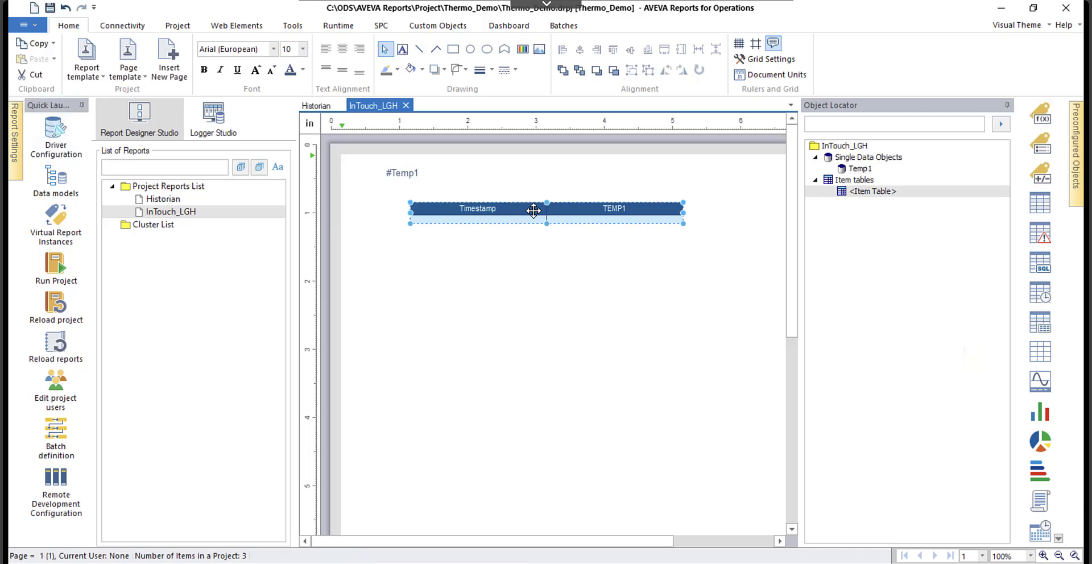
double_click(533, 211)
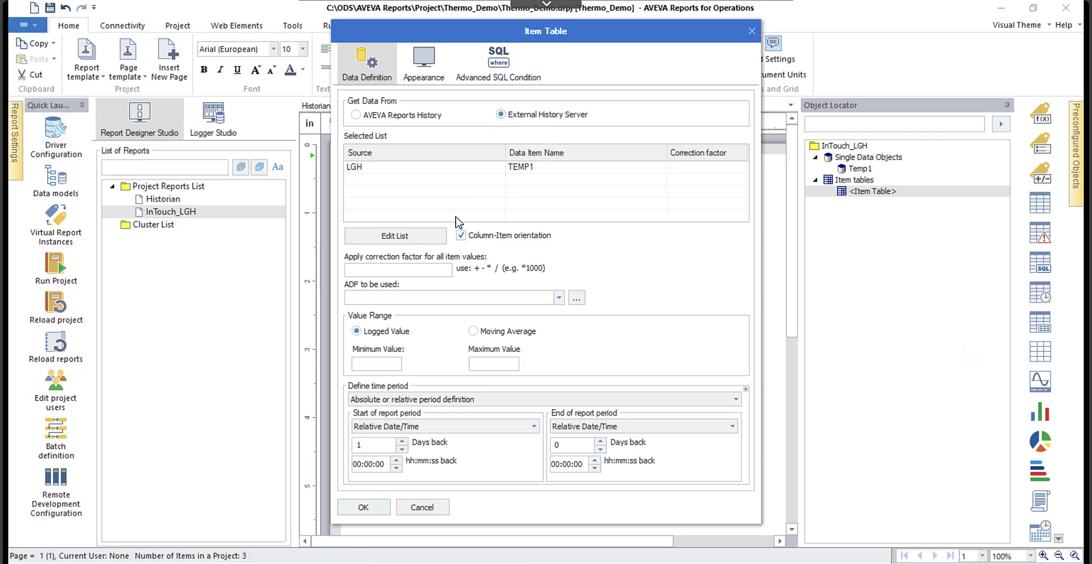
click(423, 238)
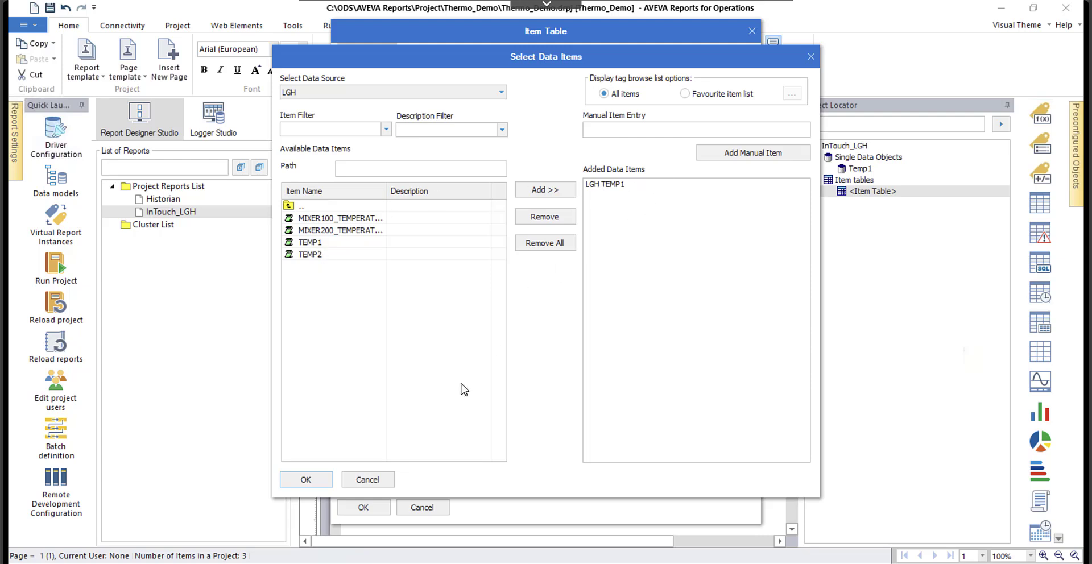
click(312, 480)
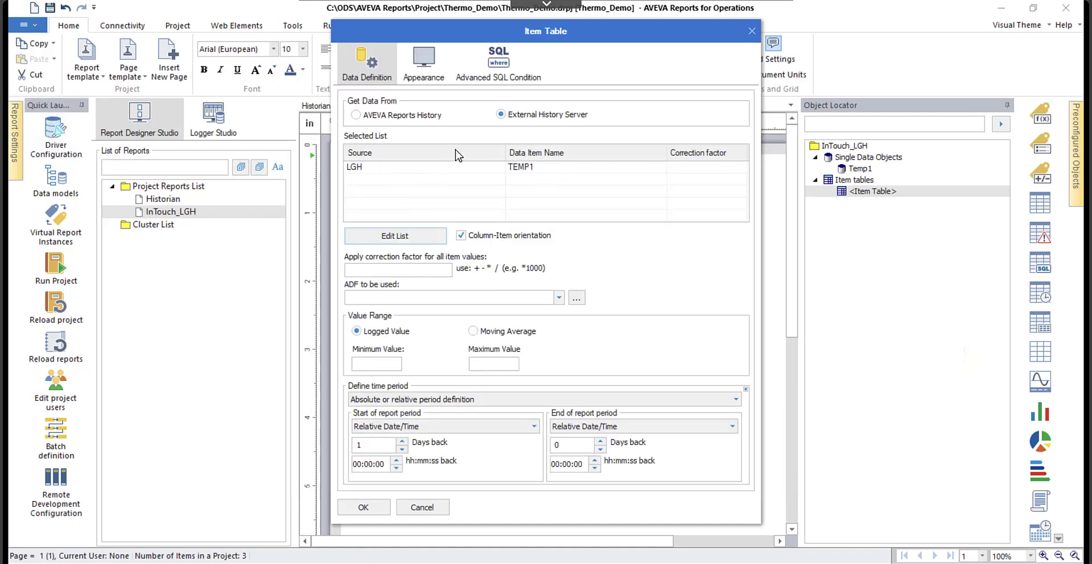
click(364, 507)
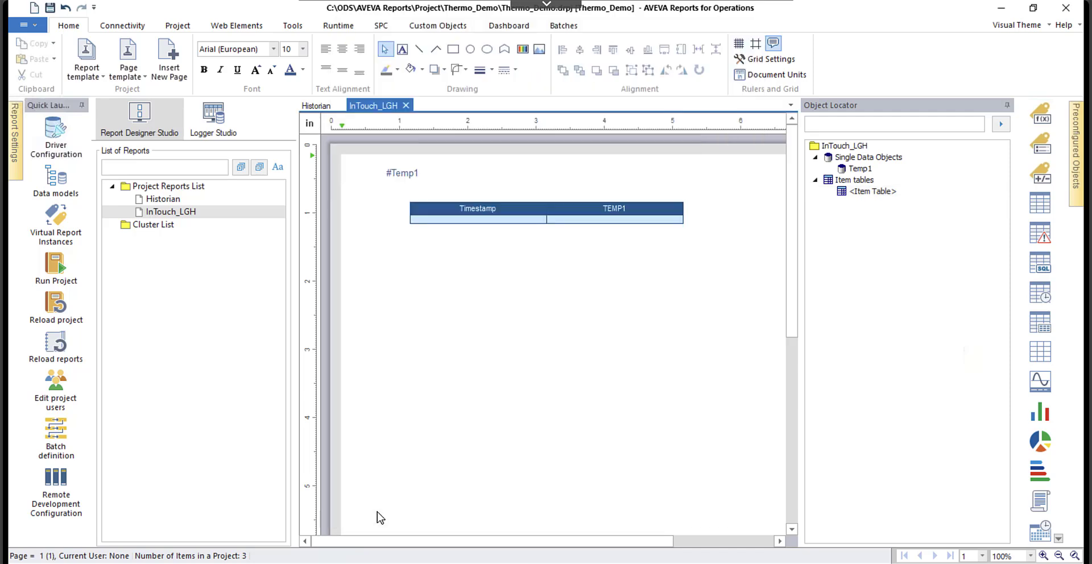
Save the InTouch_LGH report and run the project to bring up the Runtime Management Console
click(553, 215)
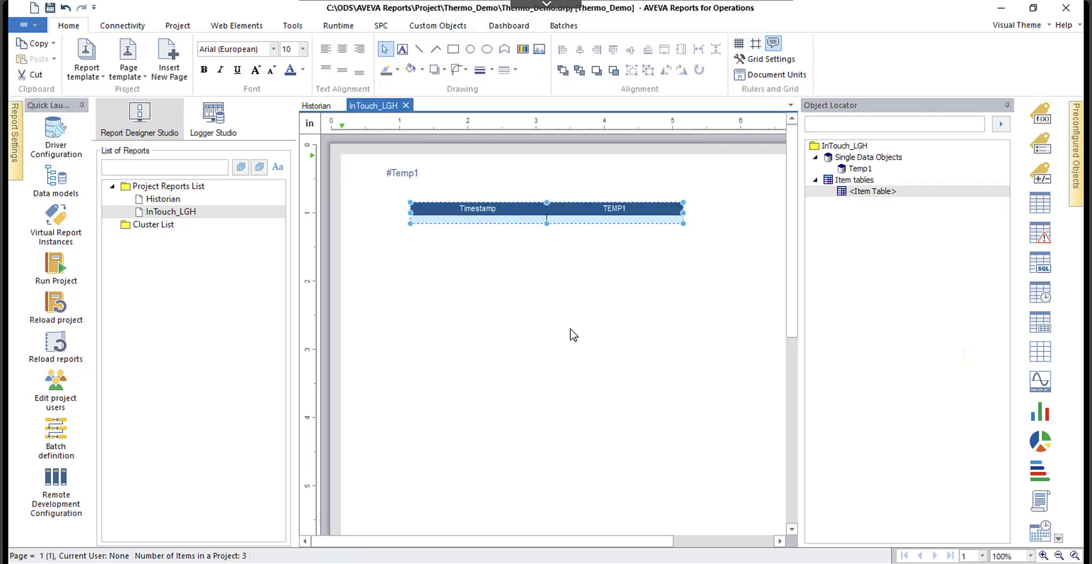
click(51, 8)
click(54, 273)
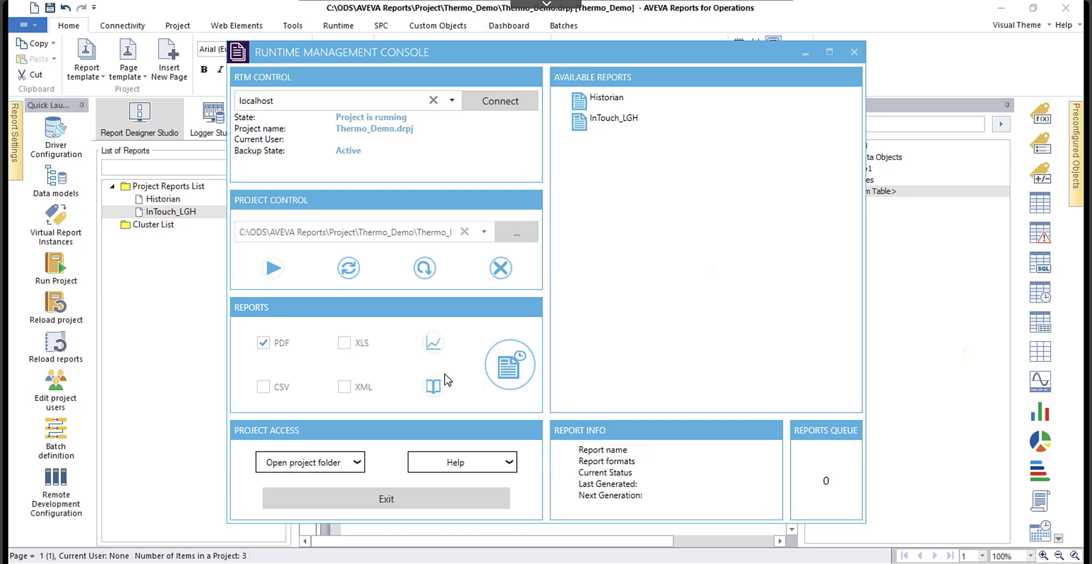
Generate the InTouch_LGH report in PDF format and open the generated file
click(621, 130)
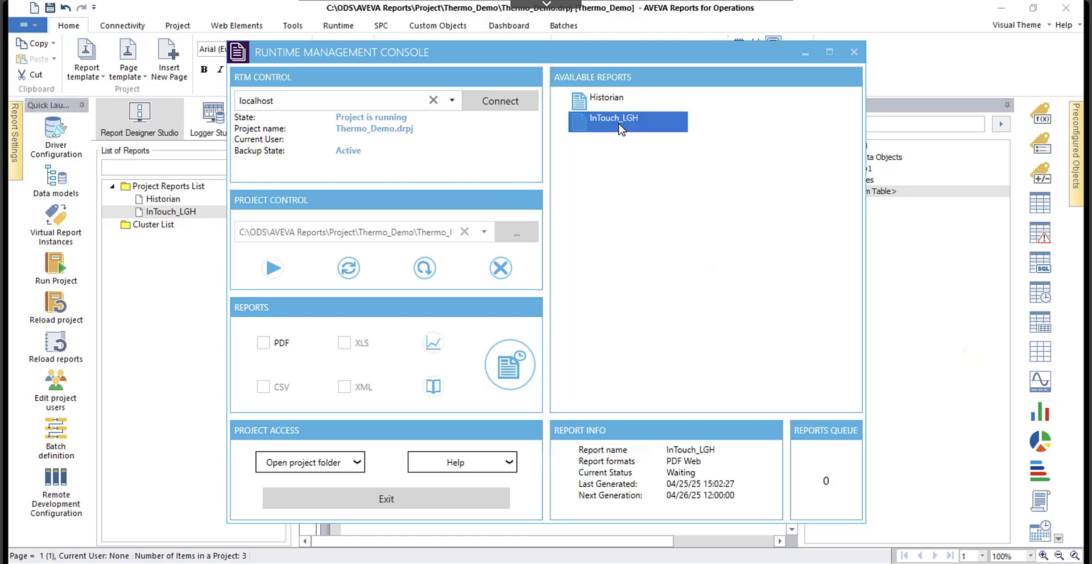
click(264, 343)
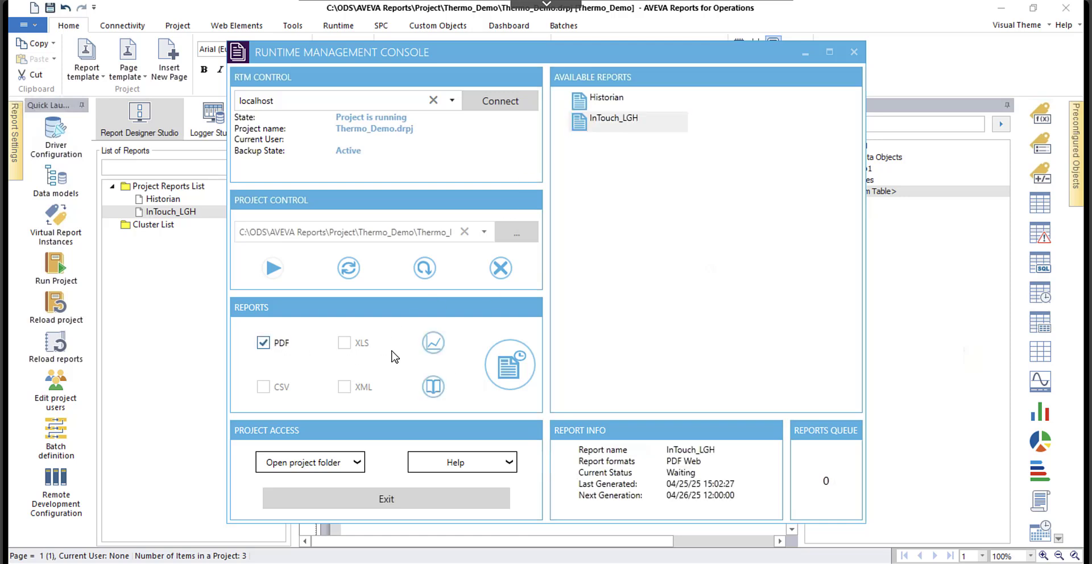
click(436, 343)
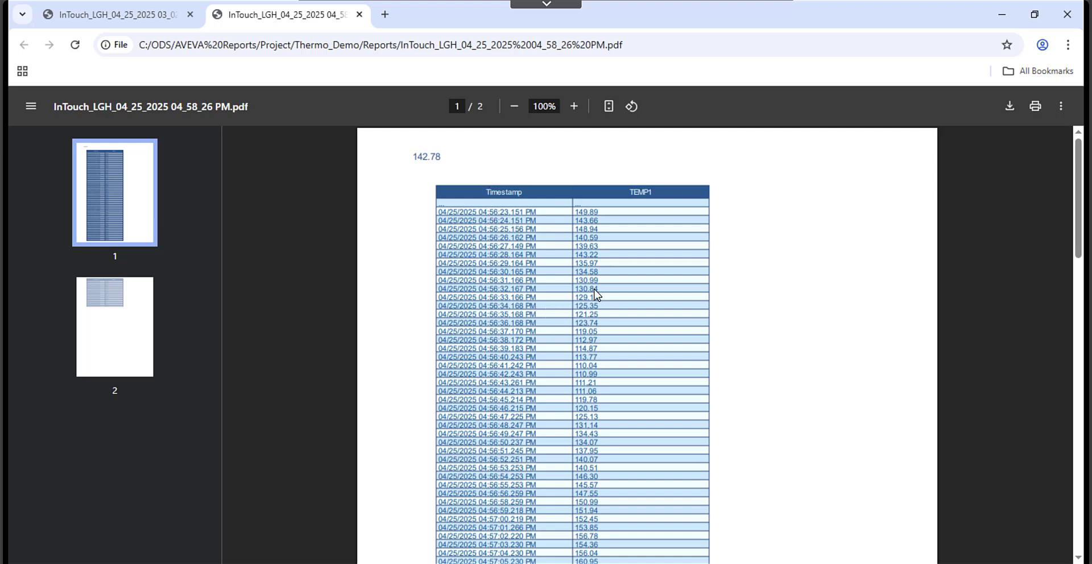
Read through both pages of the generated PDF's TEMP1 table, minimize the browser and close the Runtime Management Console
scroll(589, 284, down, 15)
scroll(575, 437, up, 5)
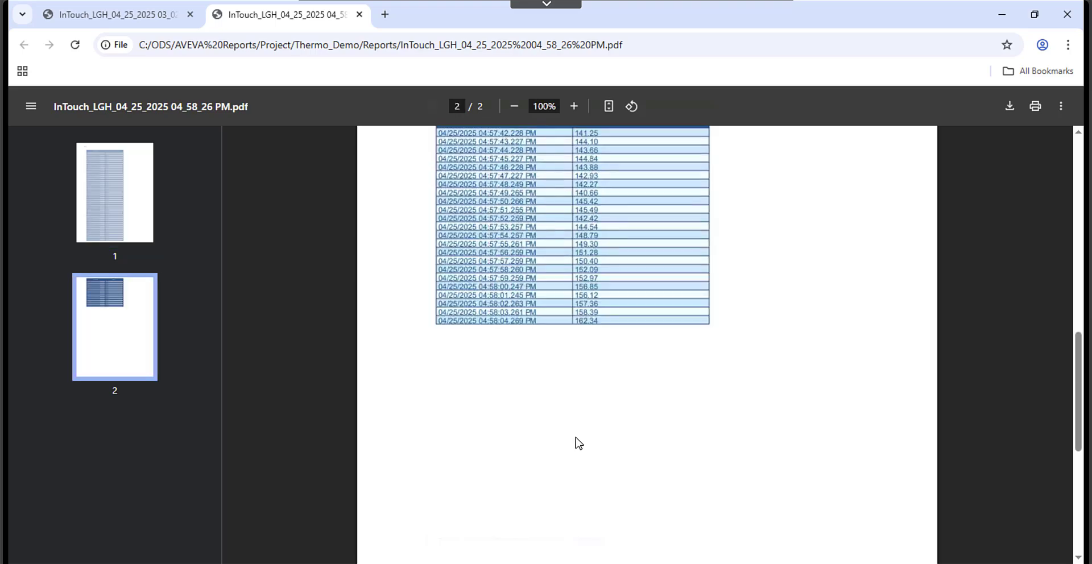
scroll(581, 429, up, 8)
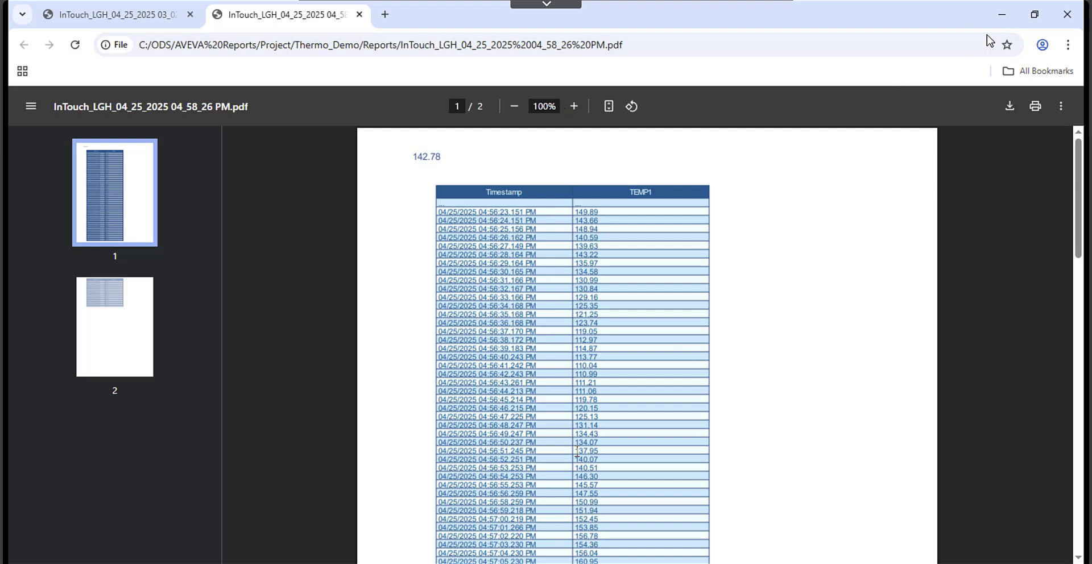
click(1003, 17)
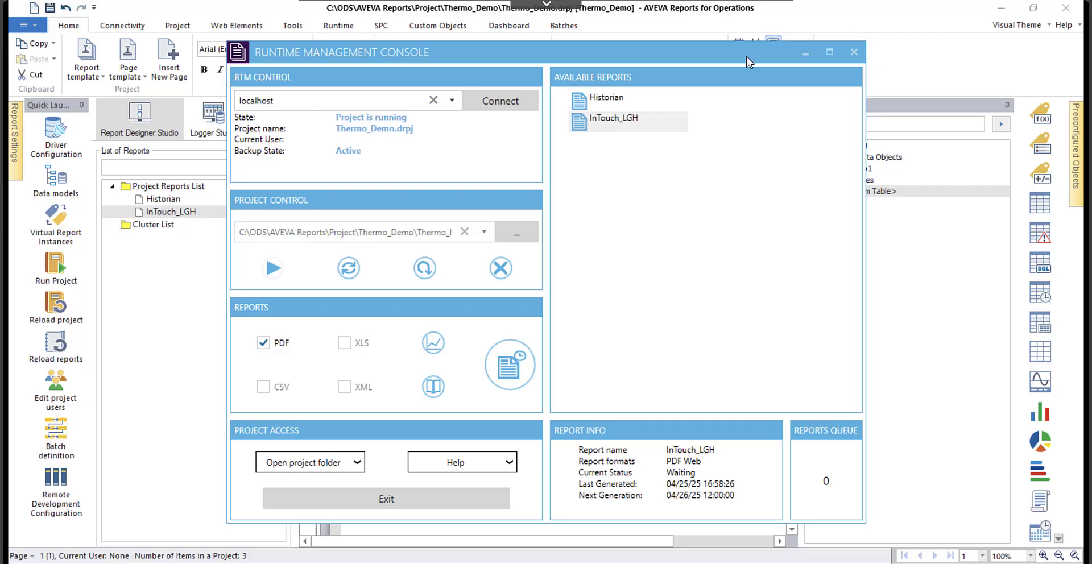
click(854, 53)
Inspect the Temp1 single data object's source item, statistical function and time period, and close its definition without changes
click(395, 171)
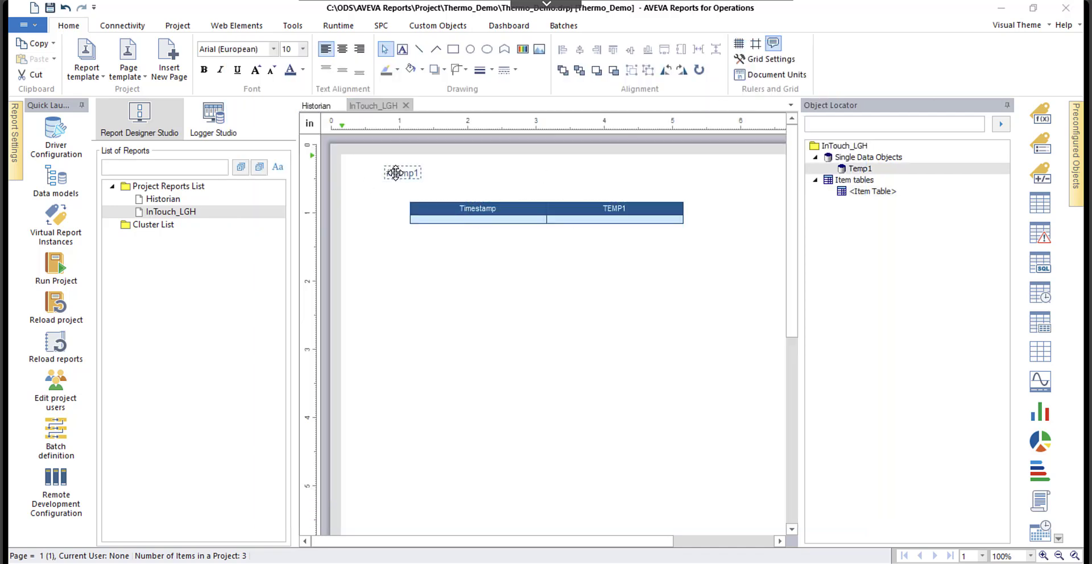
double_click(395, 171)
click(481, 363)
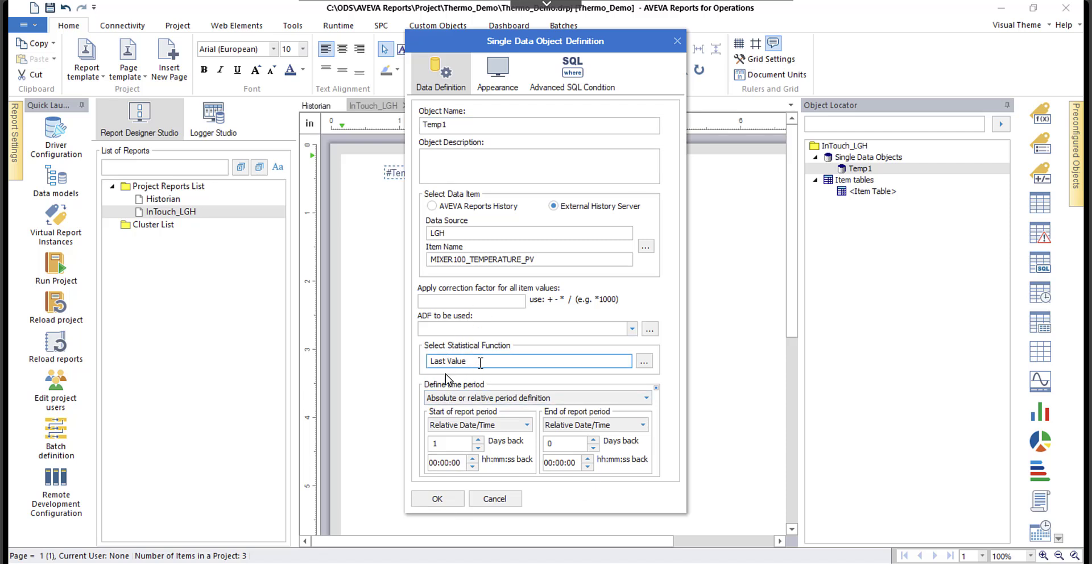
click(677, 42)
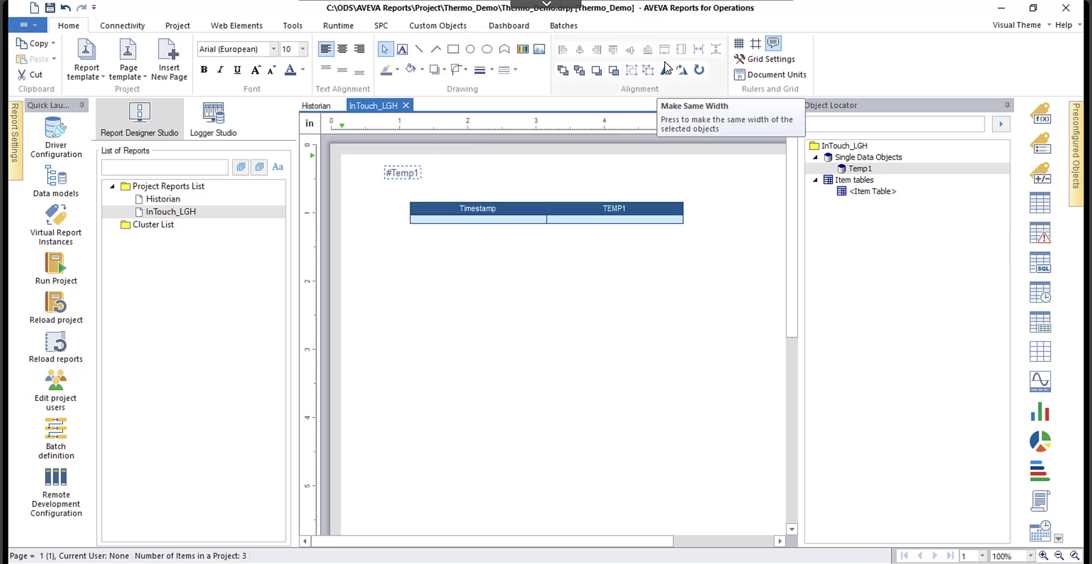